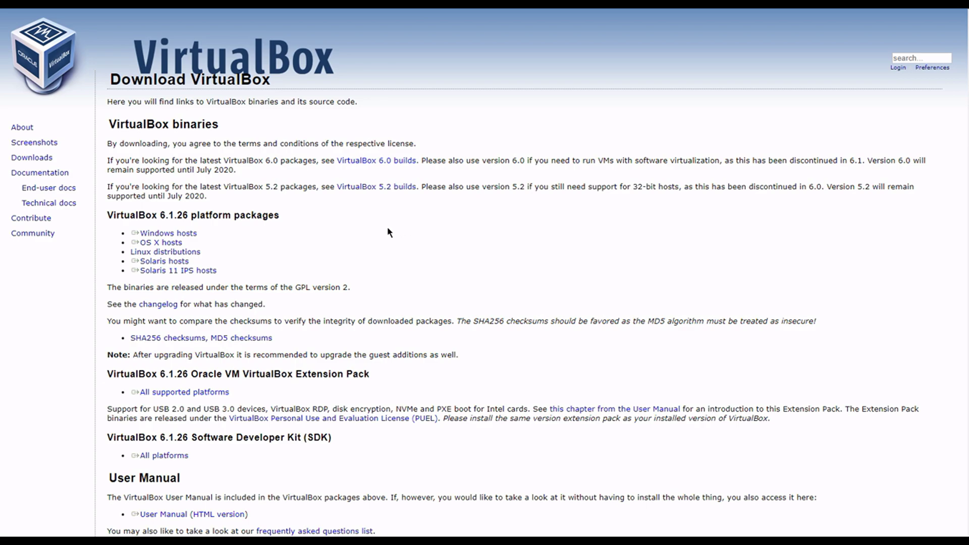
# - Download the VirtualBox 6.1.26 package for Windows hosts and the 64-bit Kali Linux image for VirtualBox
pyautogui.click(184, 234)
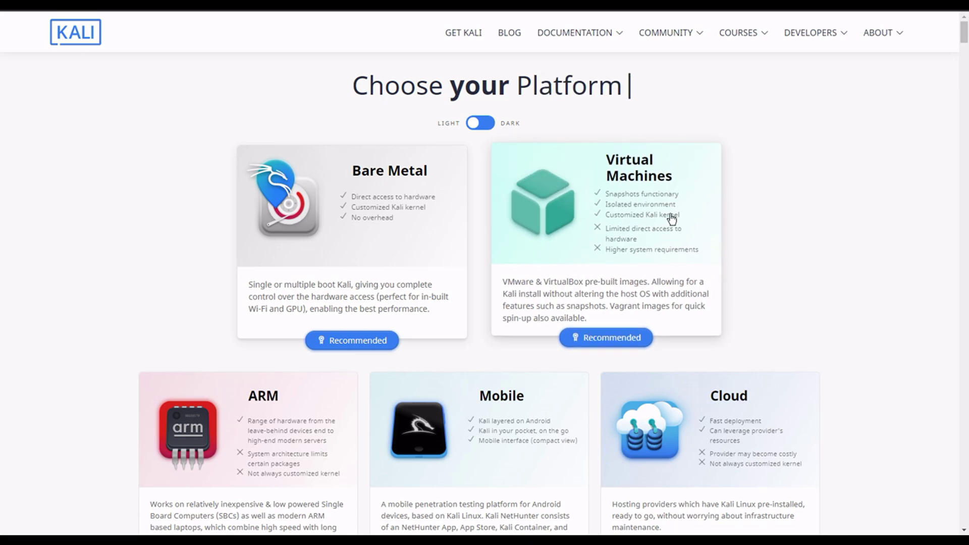
pyautogui.click(566, 264)
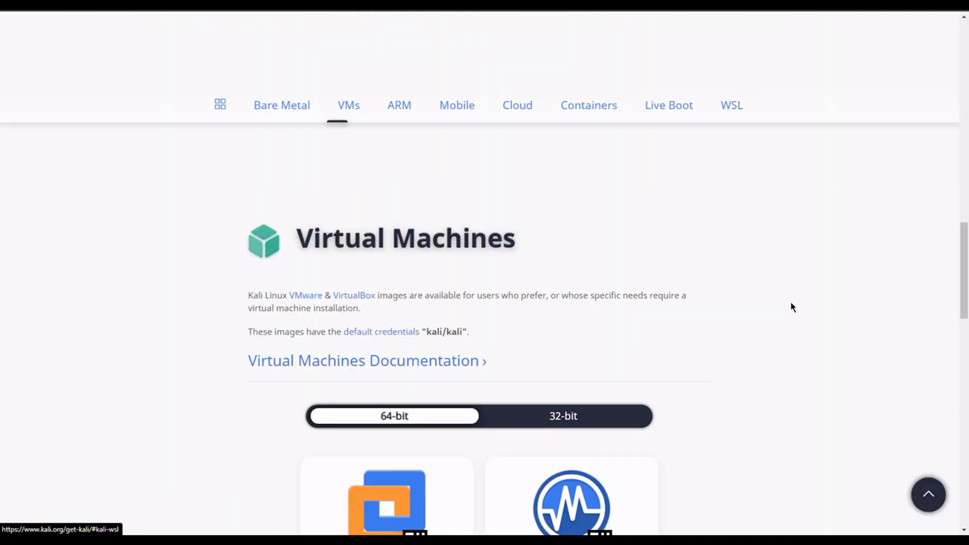
pyautogui.scroll(-2, 880, 278)
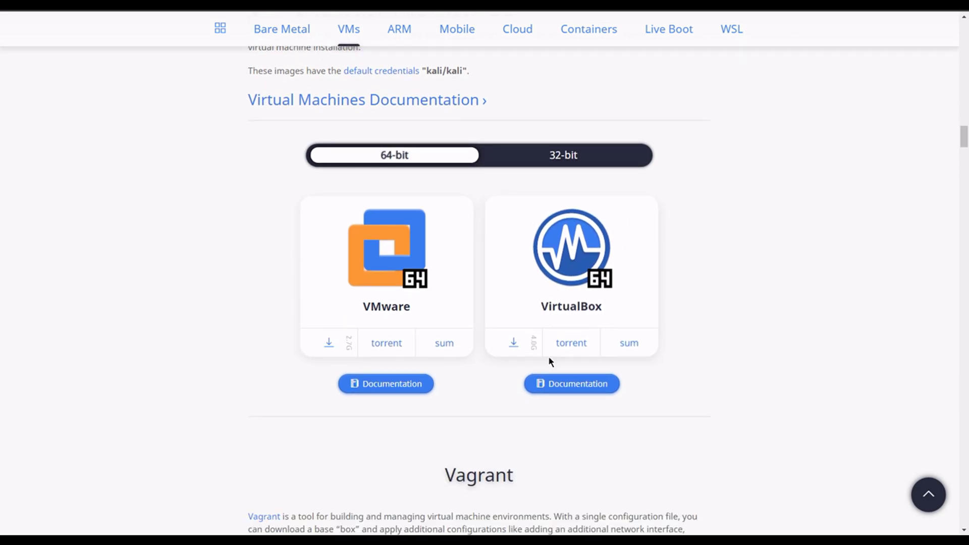
pyautogui.click(516, 344)
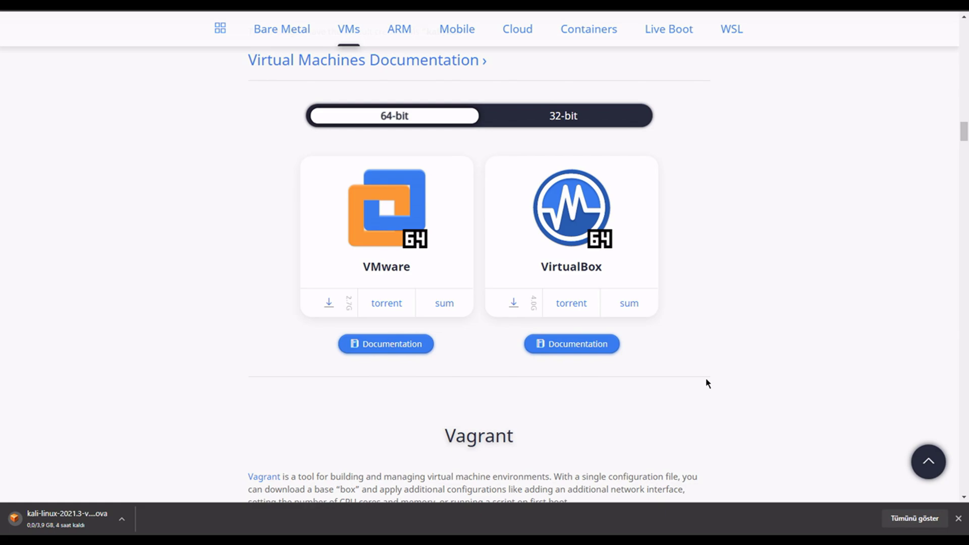
pyautogui.click(564, 379)
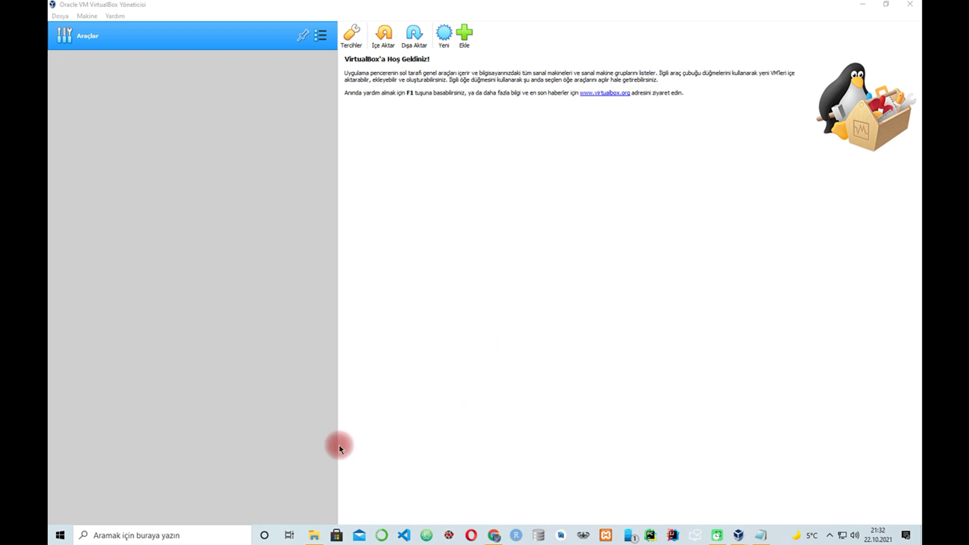
pyautogui.click(314, 534)
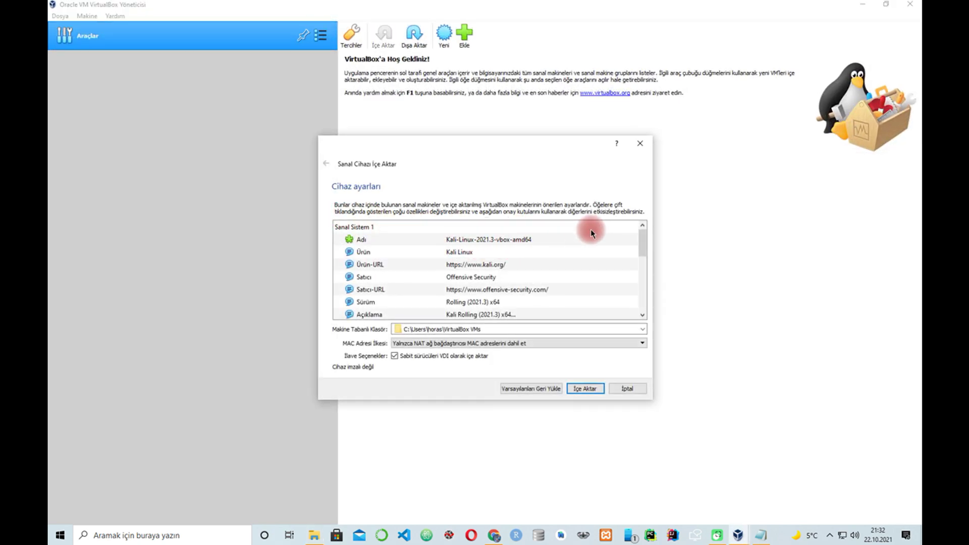
pyautogui.moveTo(642, 244); pyautogui.dragTo(640, 303)
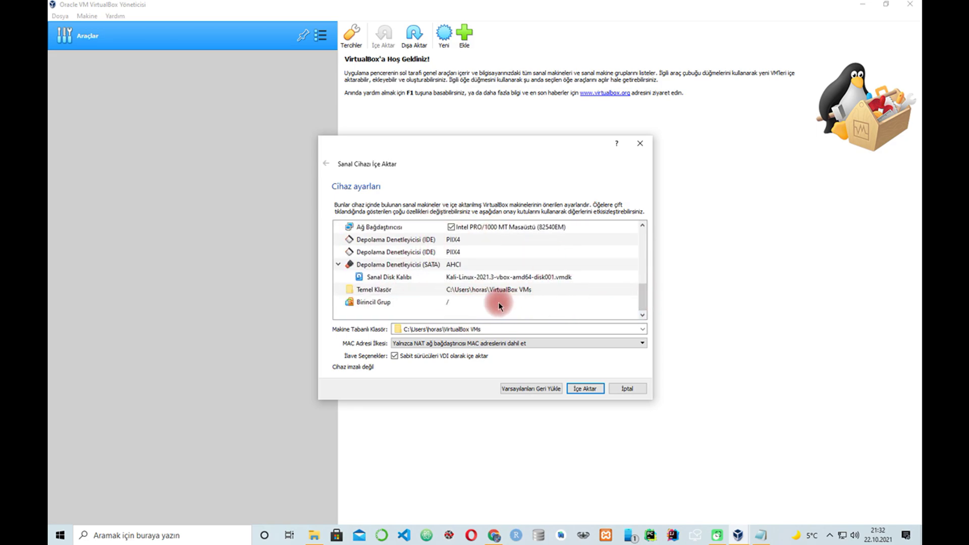
pyautogui.click(632, 392)
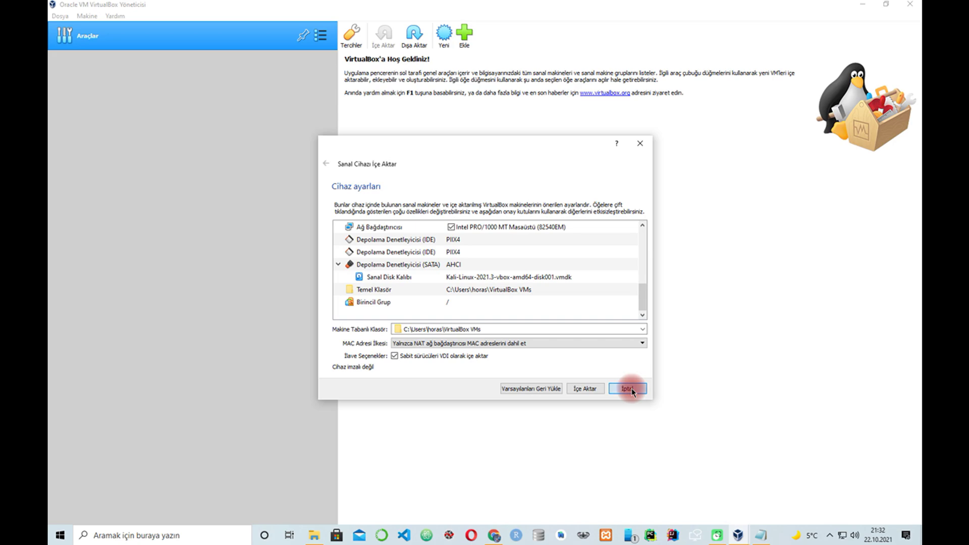
pyautogui.click(467, 35)
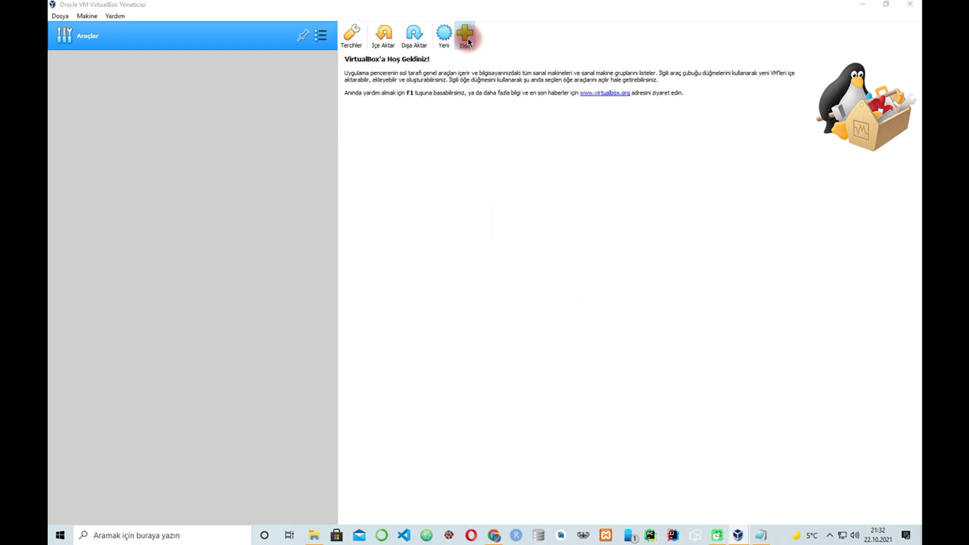
pyautogui.click(464, 17)
pyautogui.click(445, 49)
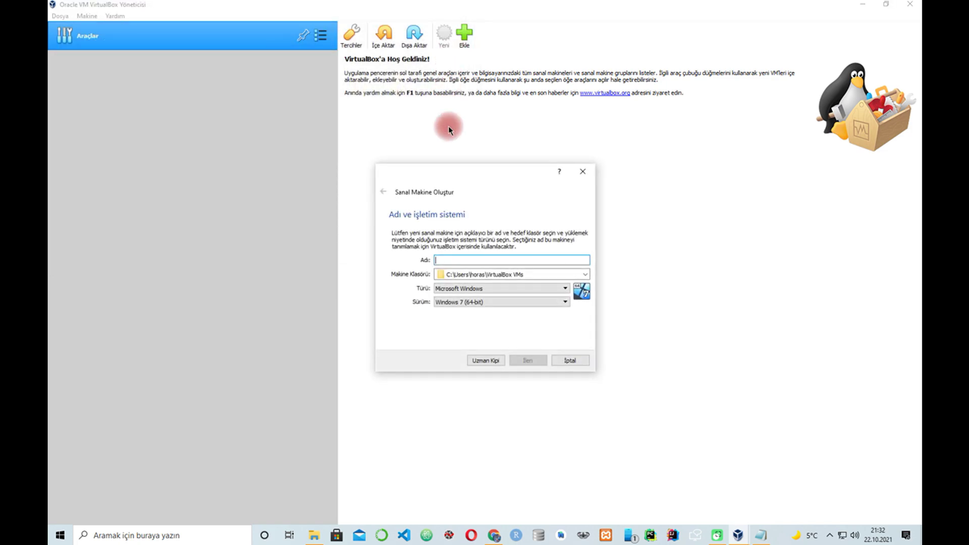
pyautogui.click(580, 170)
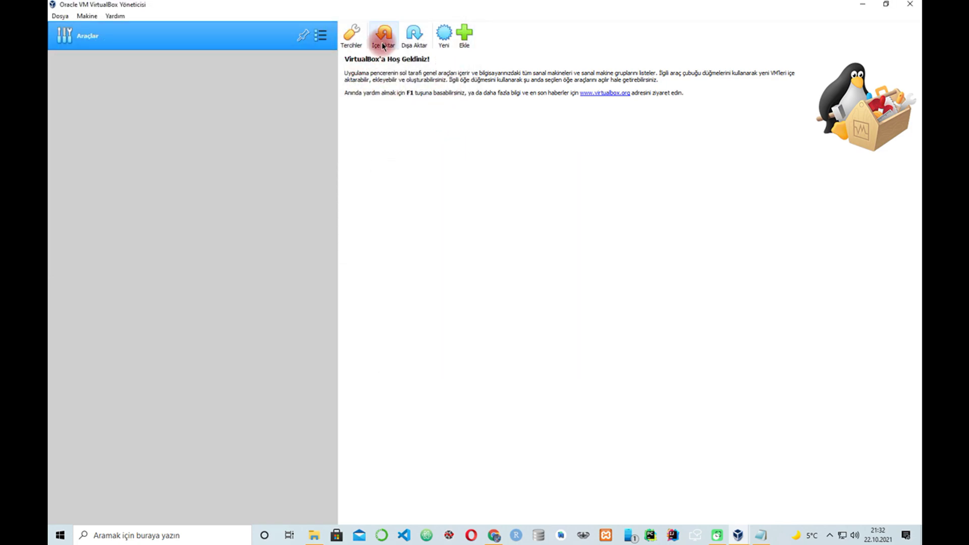
# - Start importing an appliance and choose kali-linux-2021.3-virtualbox-amd64.ova from the linux folder on drive H: as its source
pyautogui.click(382, 35)
pyautogui.click(687, 196)
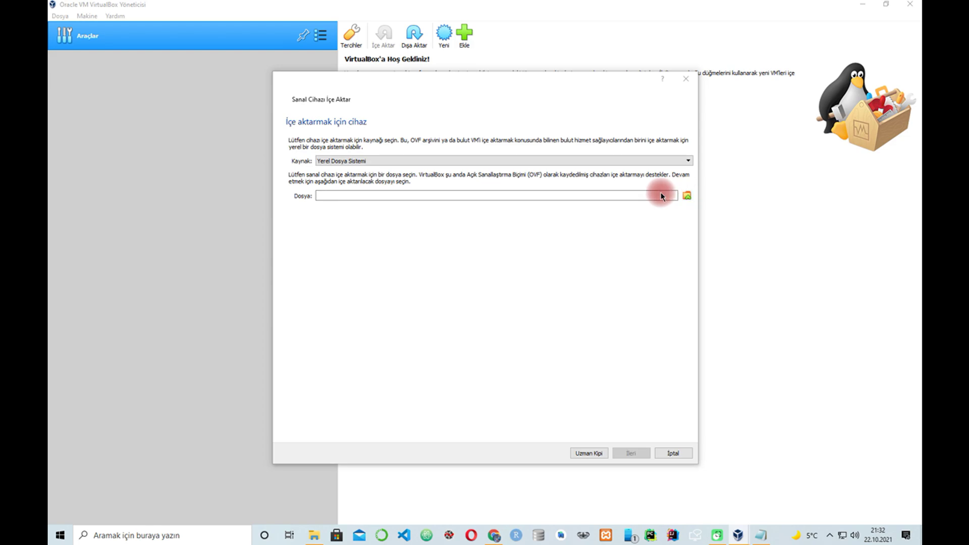
pyautogui.click(327, 260)
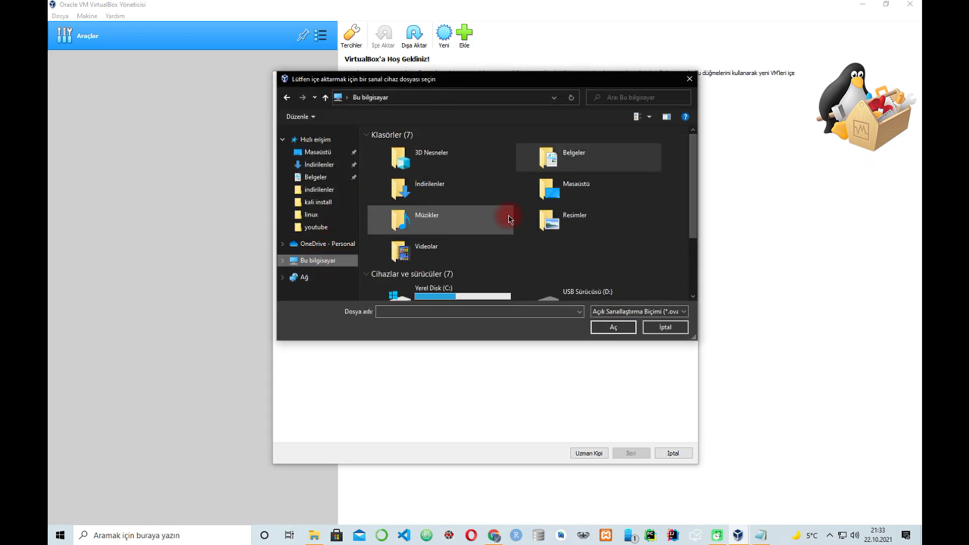
pyautogui.moveTo(692, 216); pyautogui.dragTo(696, 285)
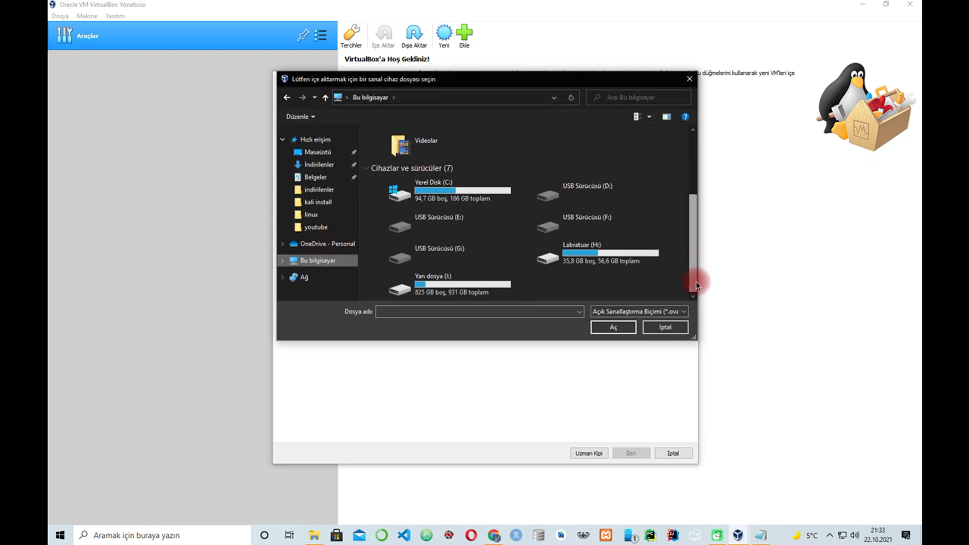
pyautogui.doubleClick(626, 255)
pyautogui.doubleClick(498, 235)
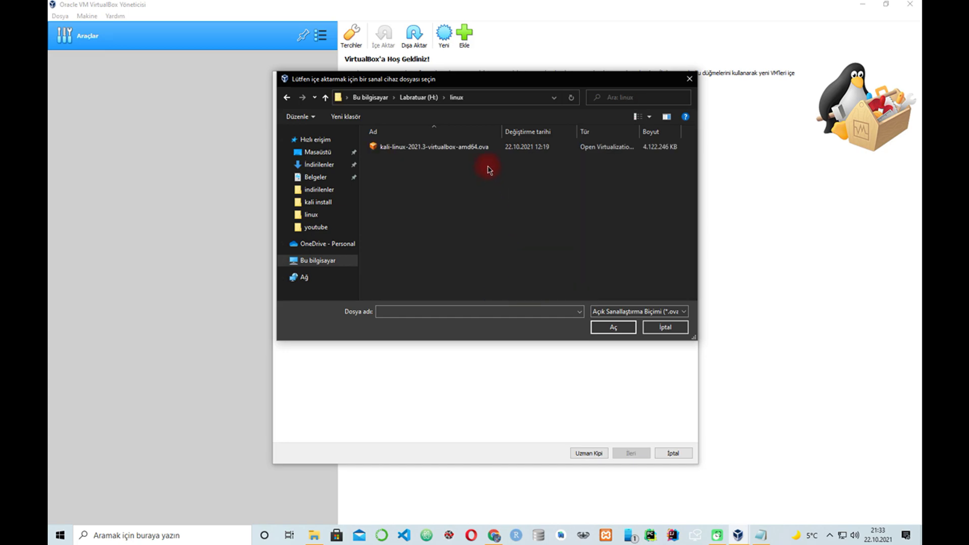
pyautogui.doubleClick(463, 150)
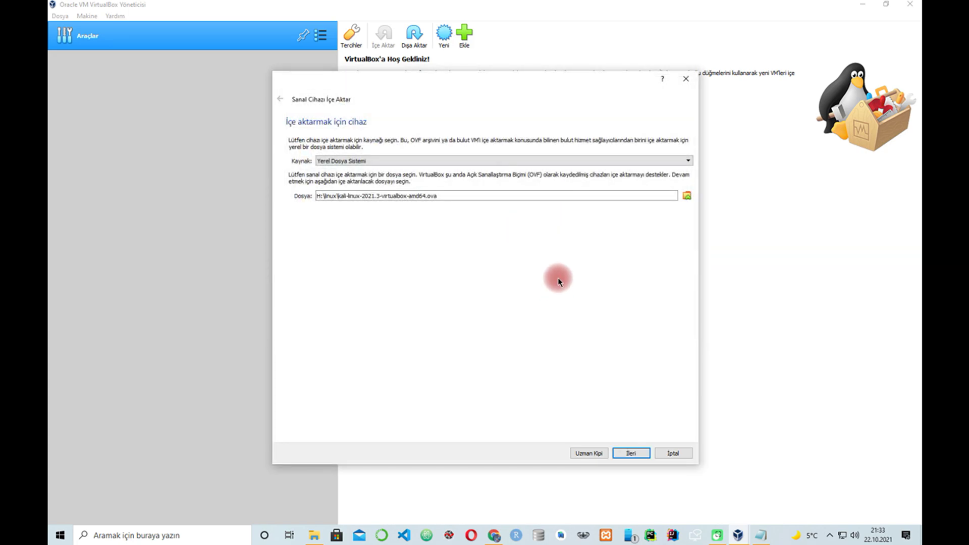
# - Import the Kali Linux appliance with its default settings and accept the software licence agreement
pyautogui.click(636, 453)
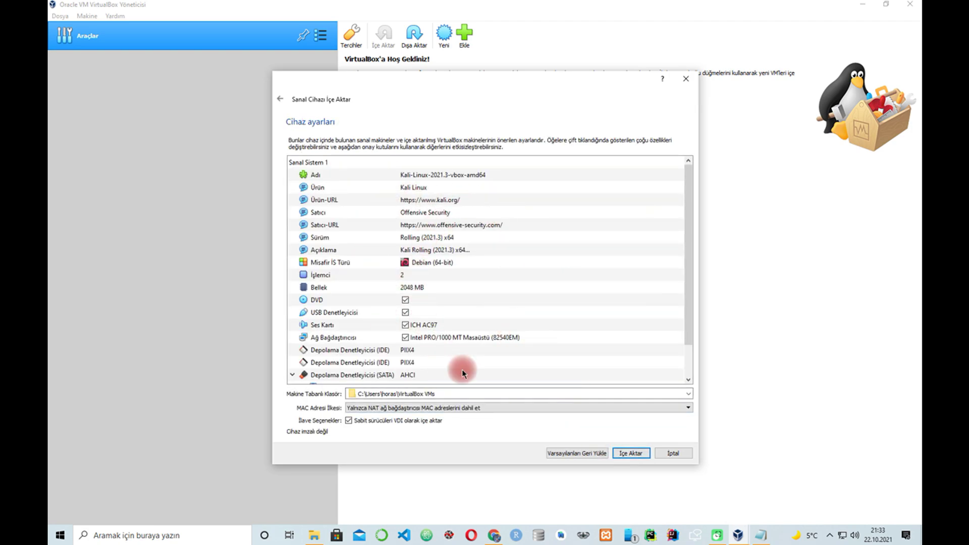
pyautogui.click(630, 453)
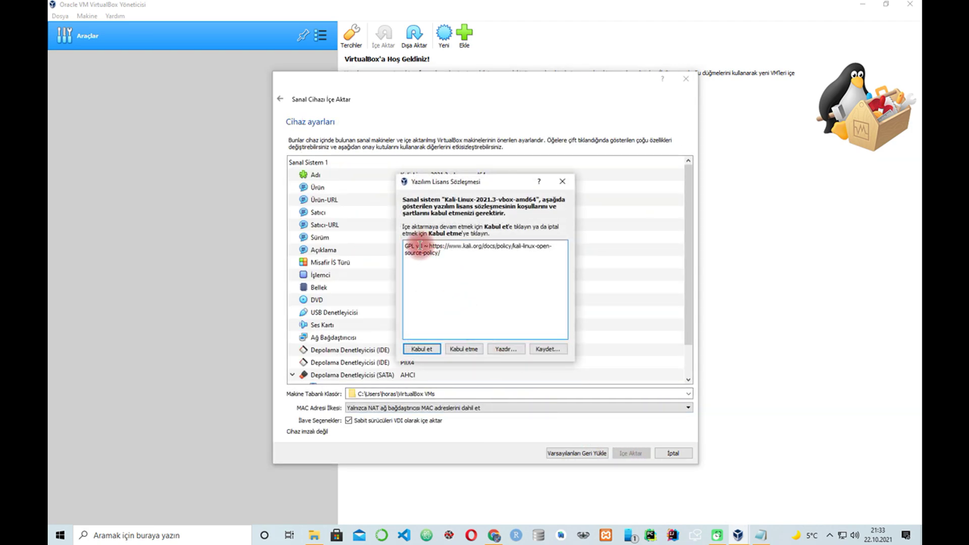
pyautogui.moveTo(445, 256); pyautogui.dragTo(372, 229)
pyautogui.click(458, 306)
pyautogui.click(422, 347)
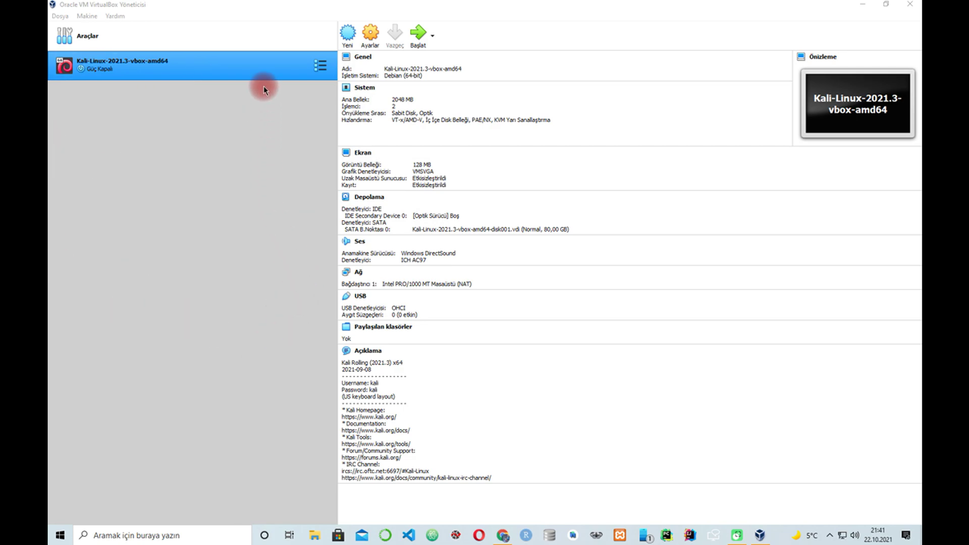
# - Set the base memory of the Kali Linux virtual machine to 4096 MB in its system settings
pyautogui.click(375, 55)
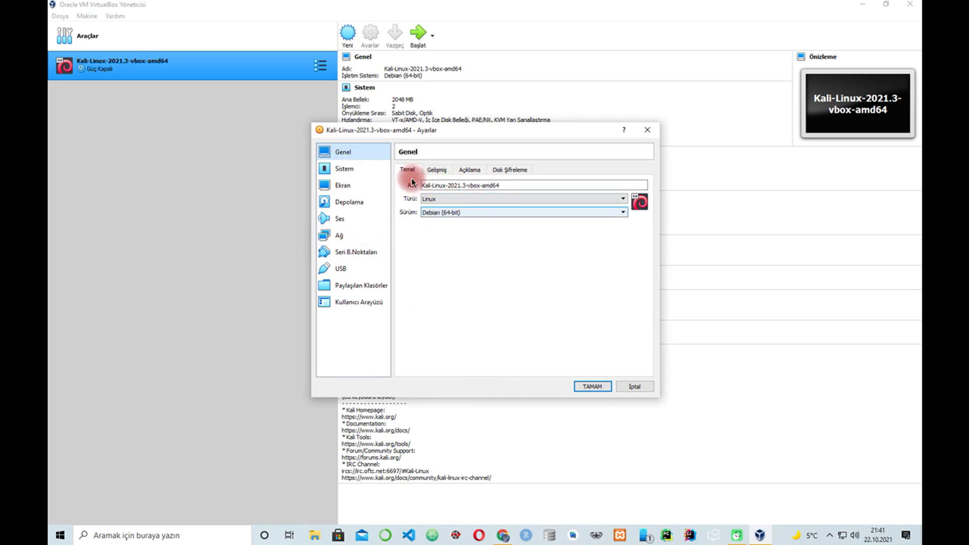
pyautogui.click(354, 168)
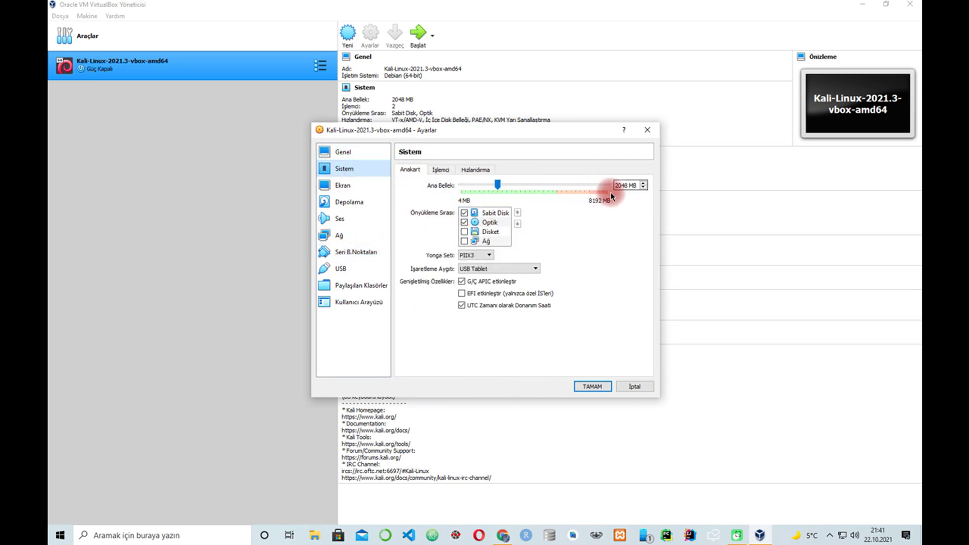
pyautogui.moveTo(625, 184); pyautogui.dragTo(605, 191)
pyautogui.write('4096')
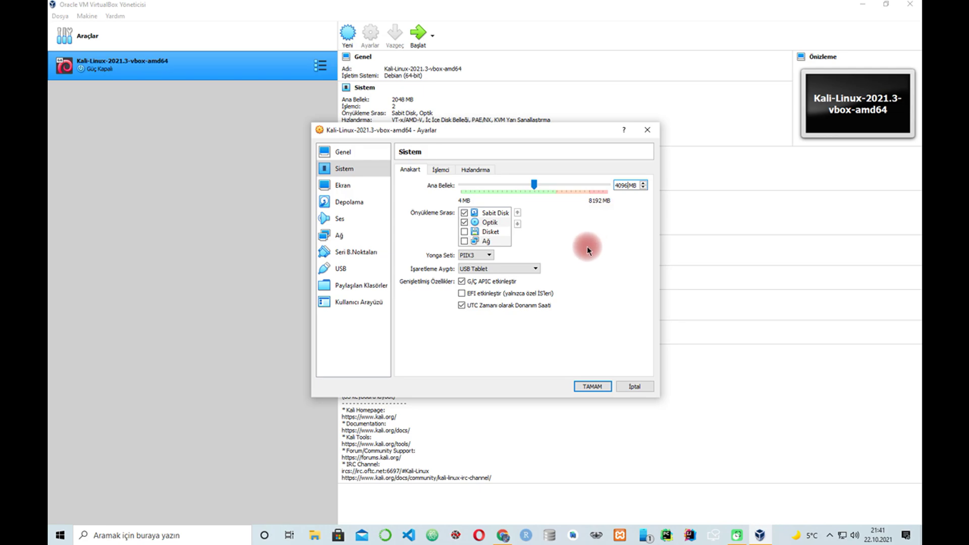
# - Review the display, storage and audio settings of the Kali Linux virtual machine
pyautogui.click(365, 188)
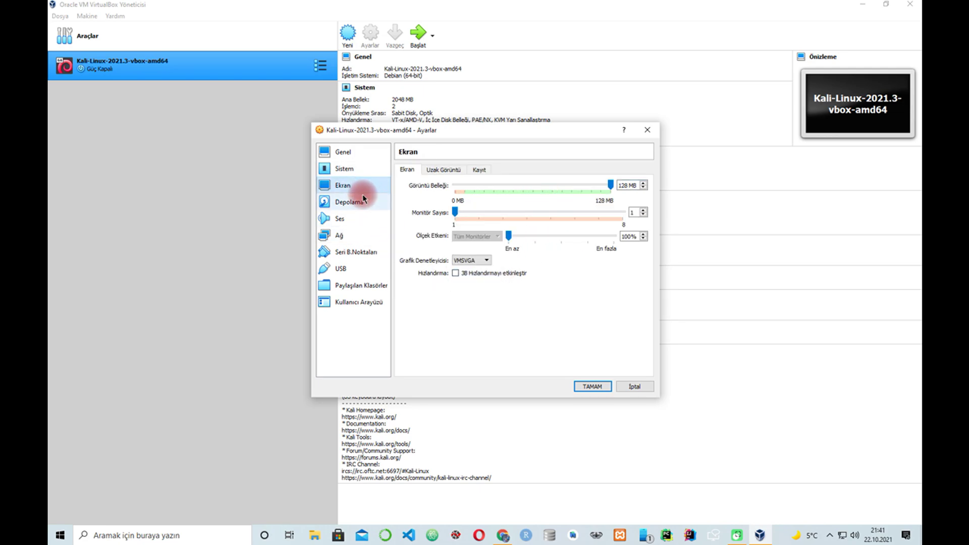
pyautogui.click(362, 195)
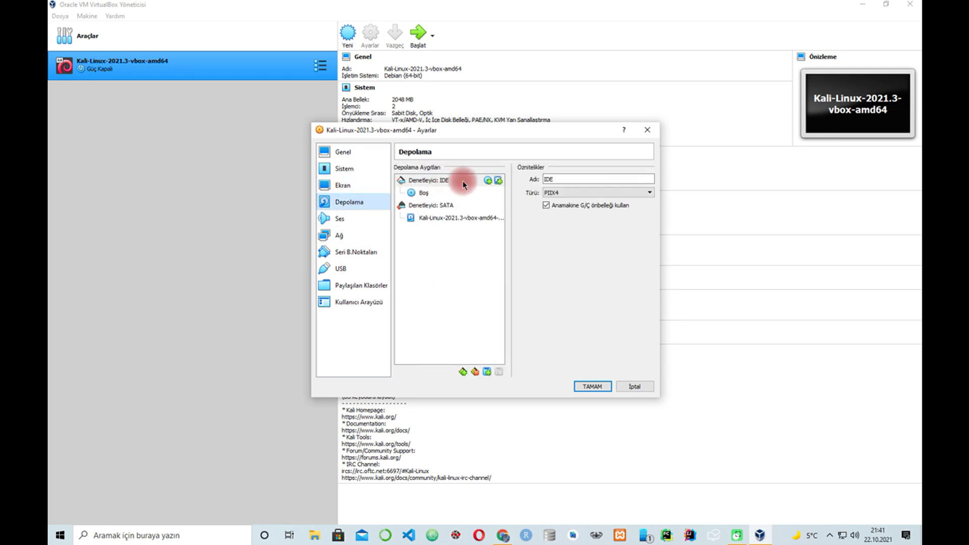
pyautogui.click(364, 220)
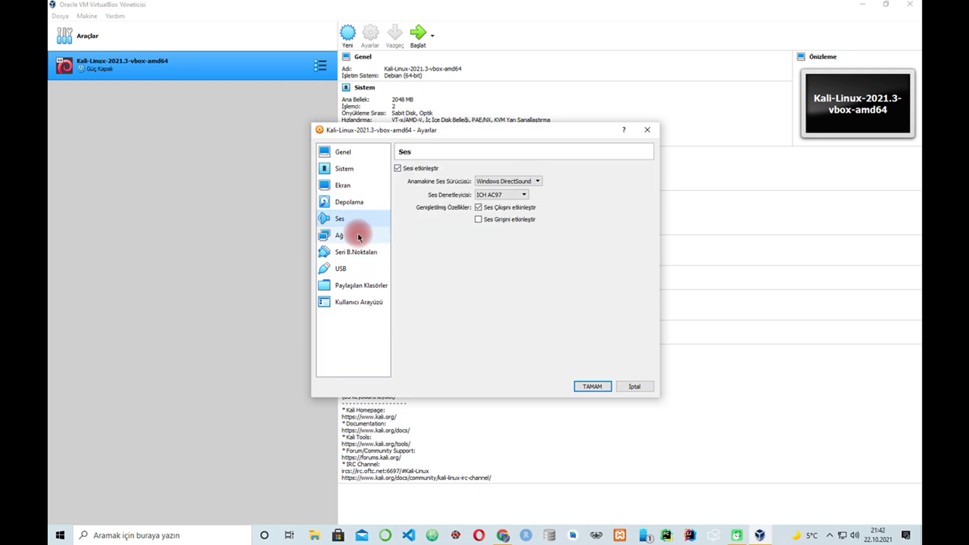
# - Try to attach network adapter 1 to a NAT network (NAT Ağı) and expand its advanced options
pyautogui.click(358, 236)
pyautogui.click(466, 198)
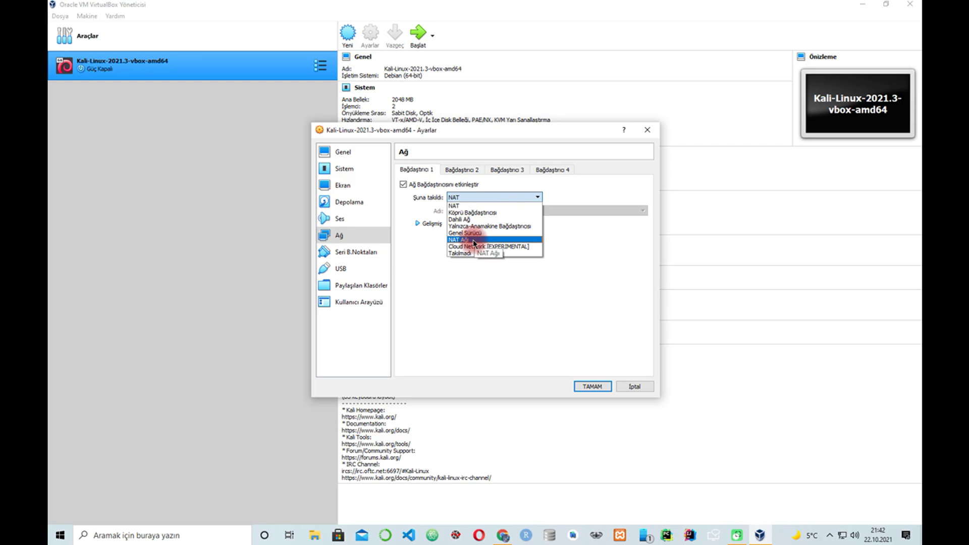
pyautogui.click(472, 240)
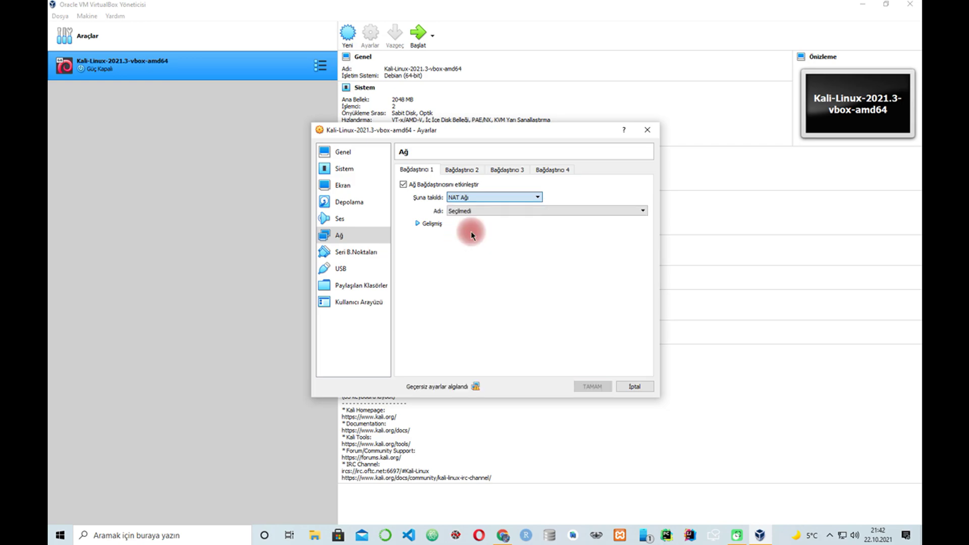
pyautogui.click(470, 210)
pyautogui.click(471, 211)
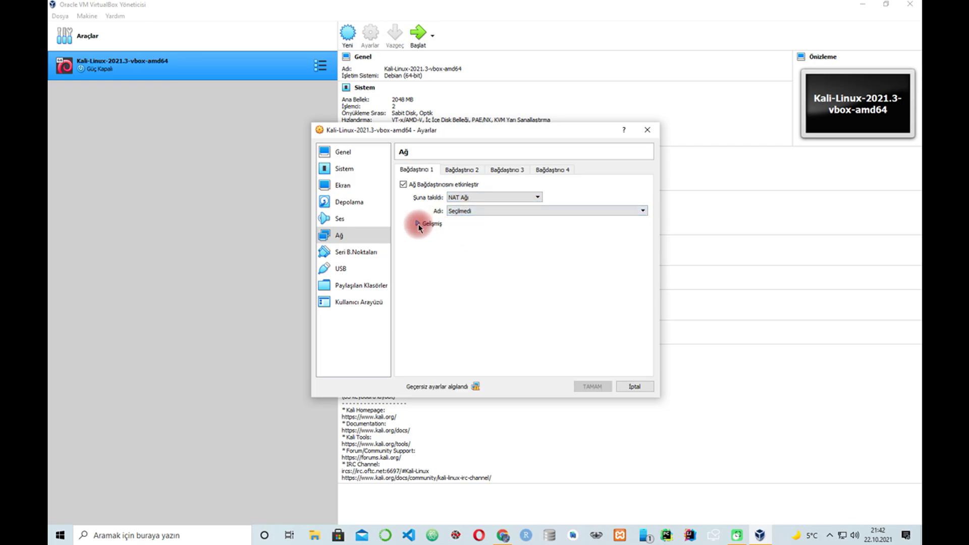
pyautogui.click(418, 223)
# - Set network adapter 1's attachment back to NAT and look at the settings of adapter 2
pyautogui.click(494, 198)
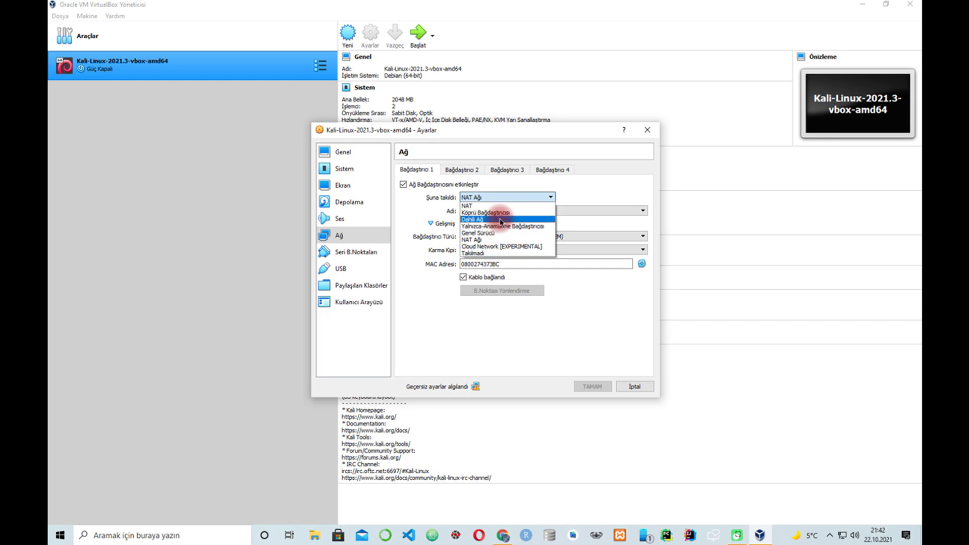
pyautogui.click(490, 205)
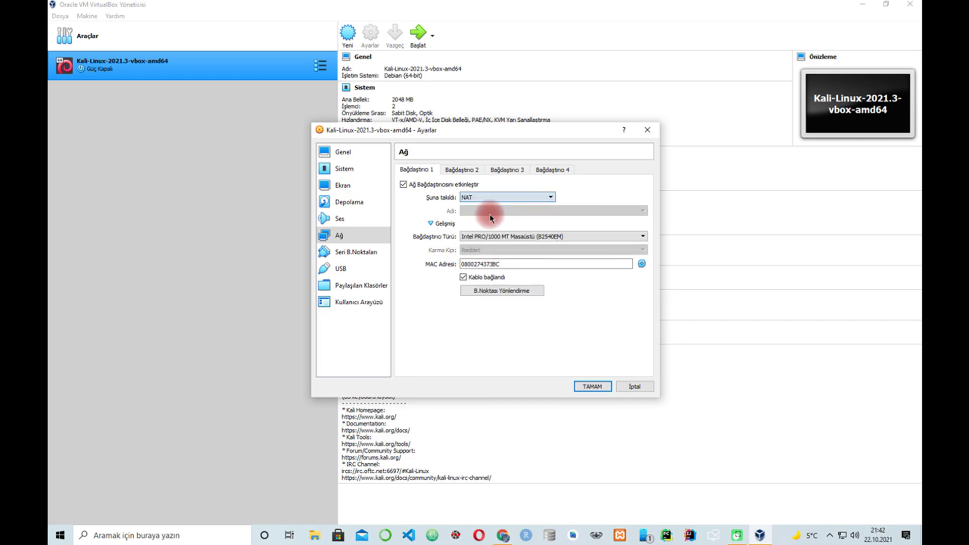
pyautogui.click(467, 171)
pyautogui.click(415, 170)
# - Add a USB device filter for AirTies Wireless Networks [0108] to the virtual machine
pyautogui.click(379, 253)
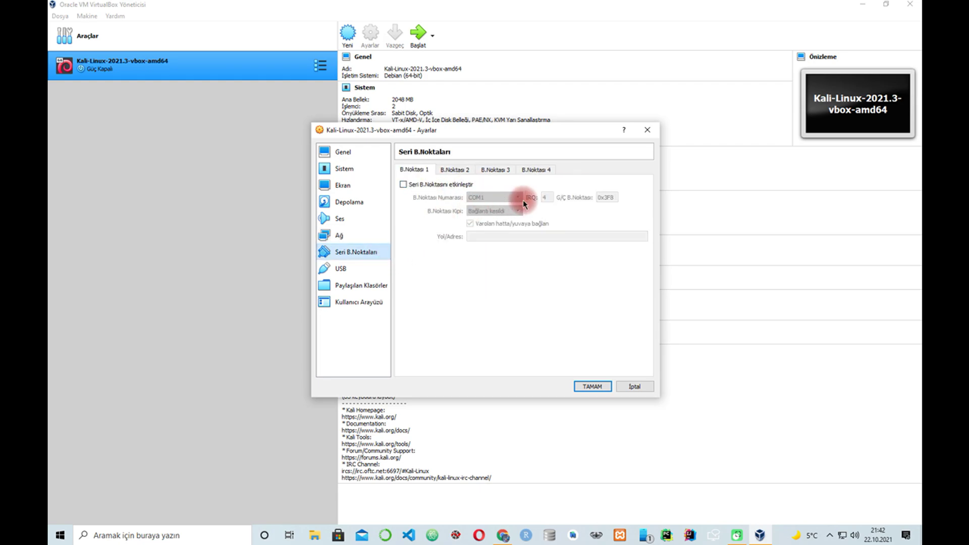
pyautogui.click(361, 272)
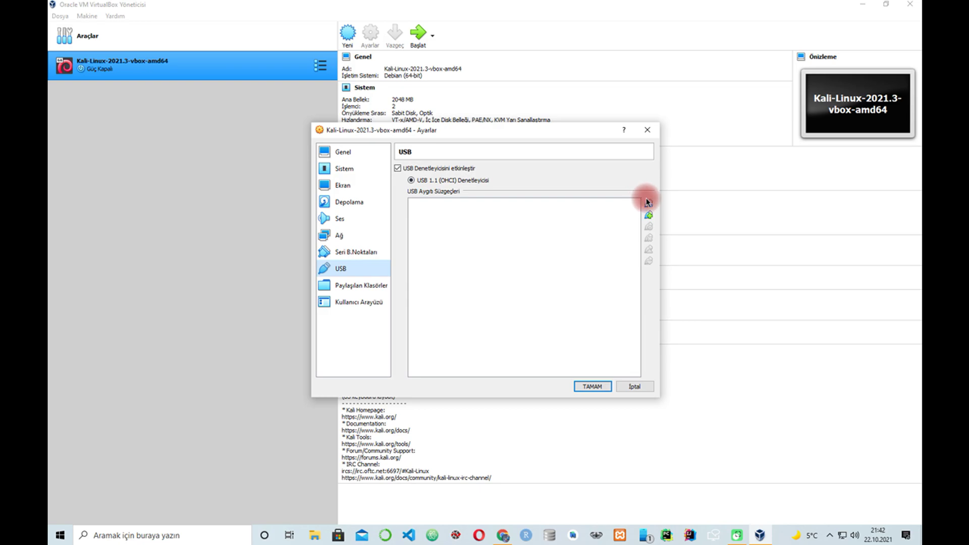
pyautogui.click(650, 217)
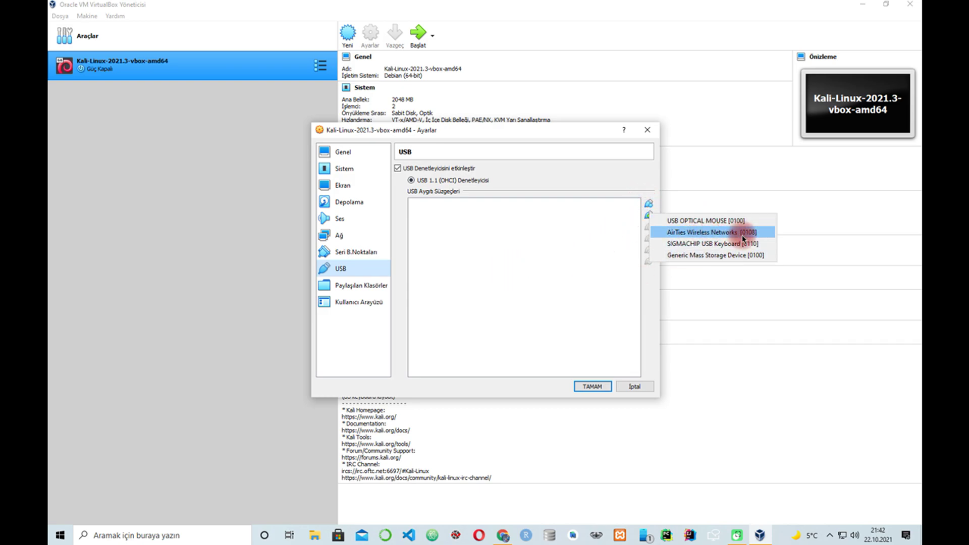
pyautogui.click(730, 234)
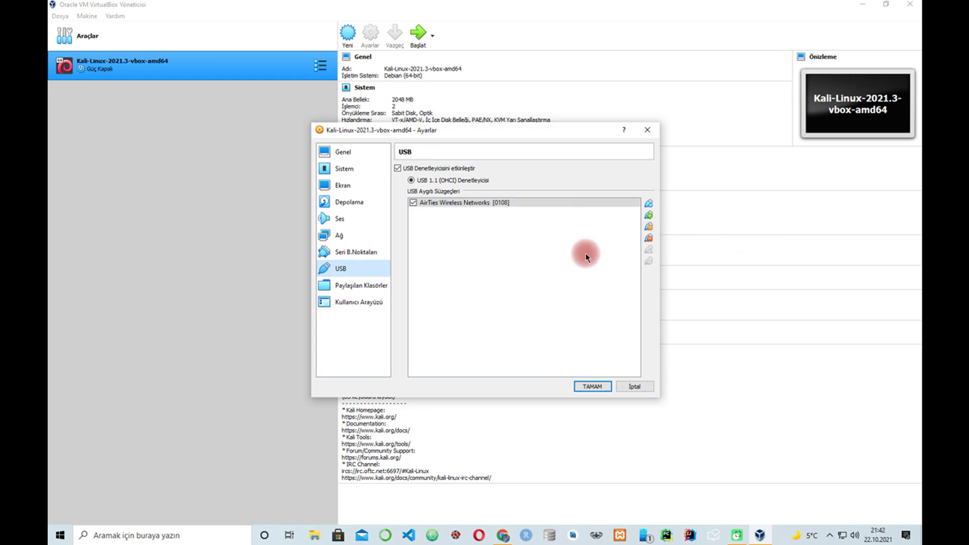
# - Review the shared folders, user interface and general settings, and save the virtual machine's settings
pyautogui.click(361, 285)
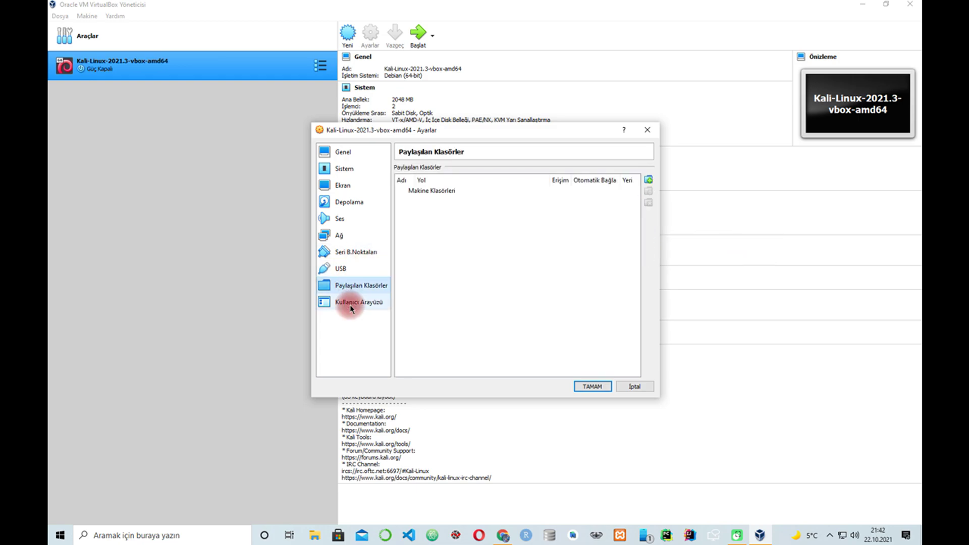
pyautogui.click(355, 302)
pyautogui.click(348, 152)
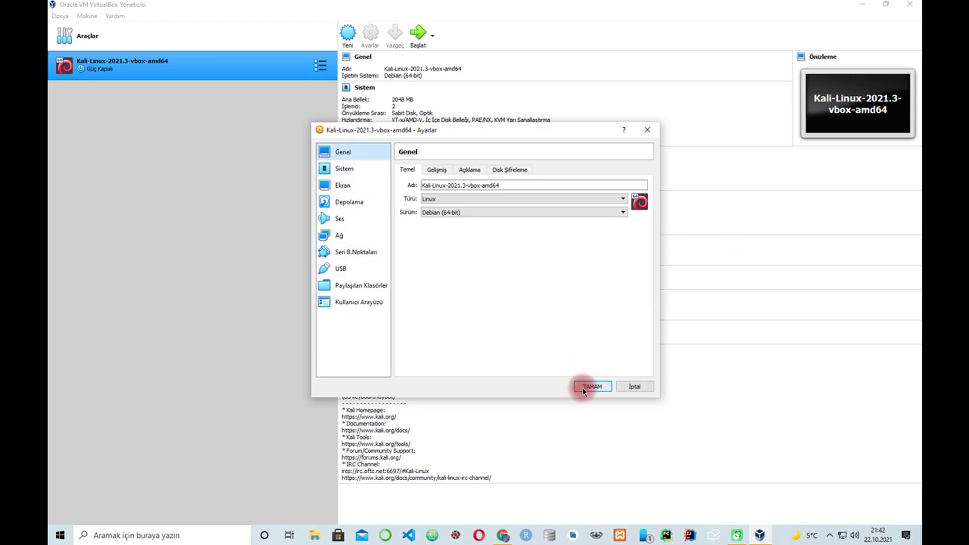
pyautogui.press('Return')
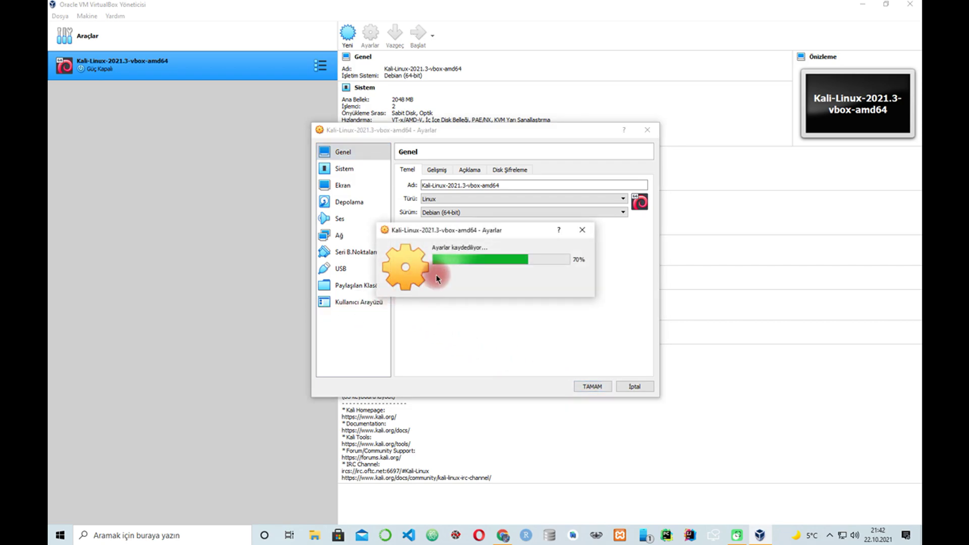
# - Start the Kali Linux virtual machine, maximize its window and dismiss the keyboard capture notice
pyautogui.doubleClick(225, 78)
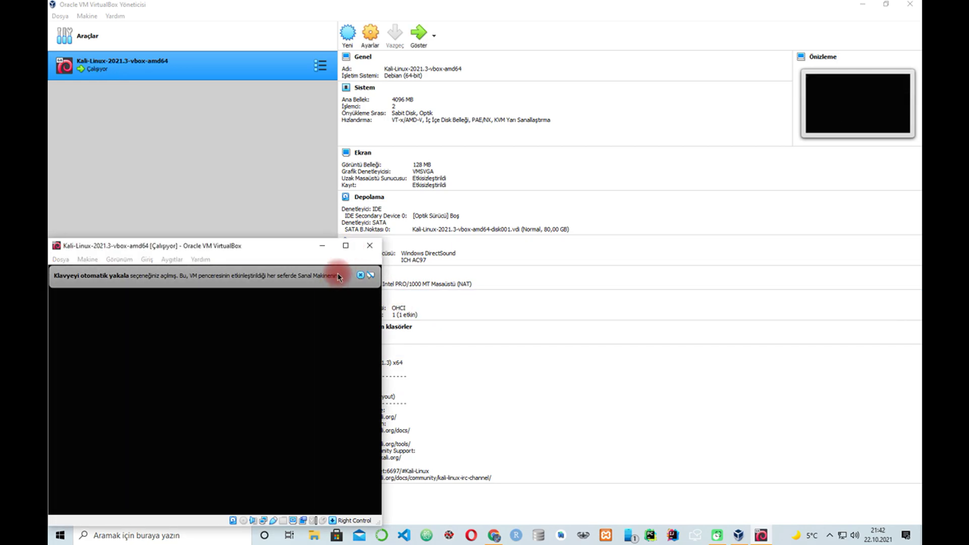
pyautogui.click(346, 246)
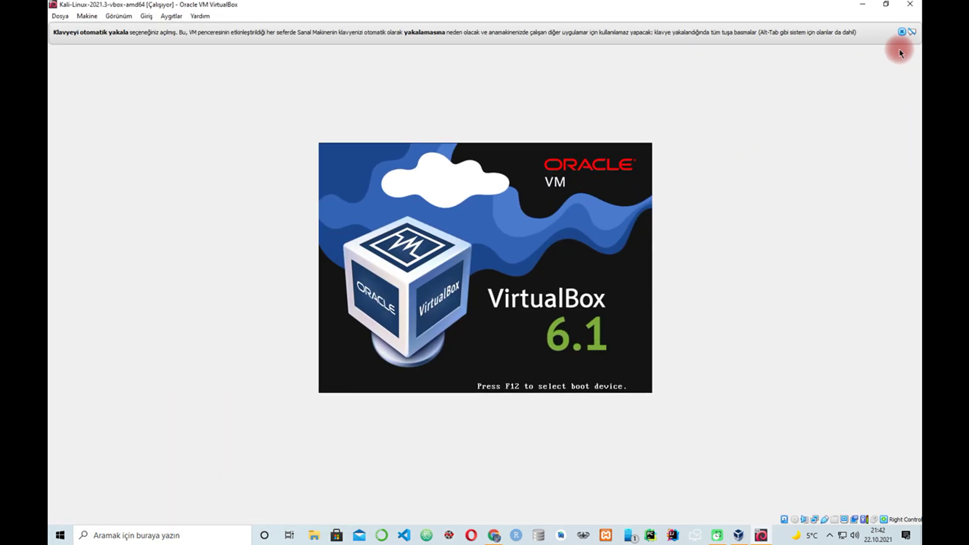
pyautogui.click(901, 32)
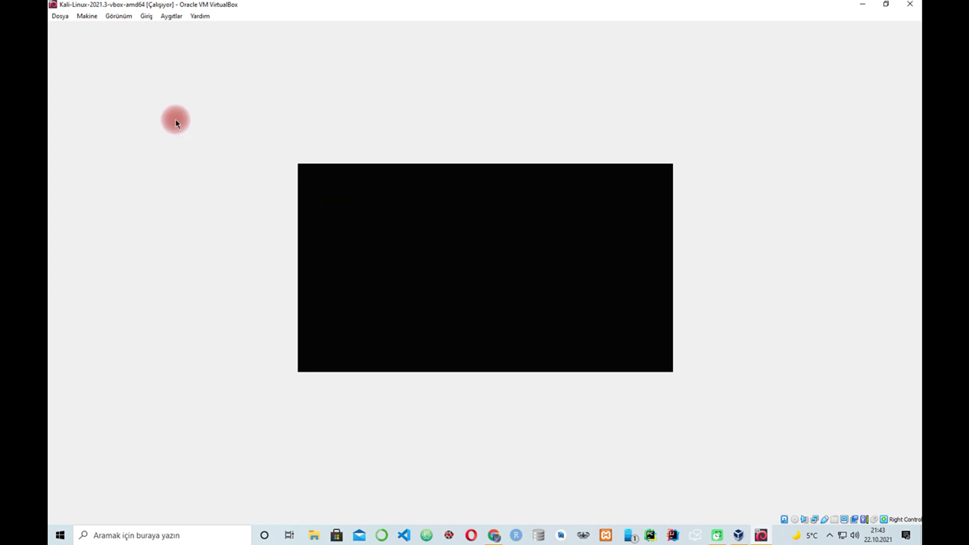
# - Switch the virtual machine to full-screen mode, with its information message set not to show again, and dismiss the mouse integration notice
pyautogui.click(117, 16)
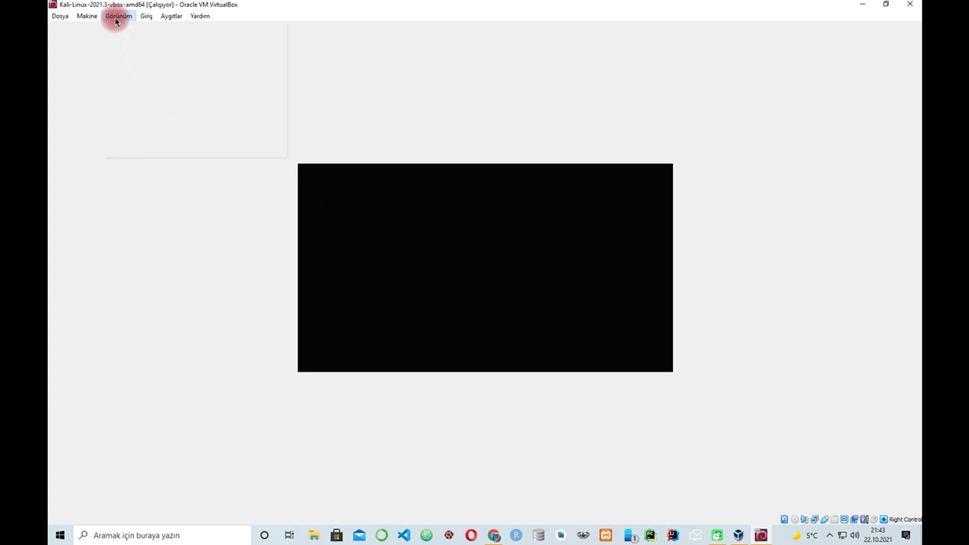
pyautogui.click(117, 28)
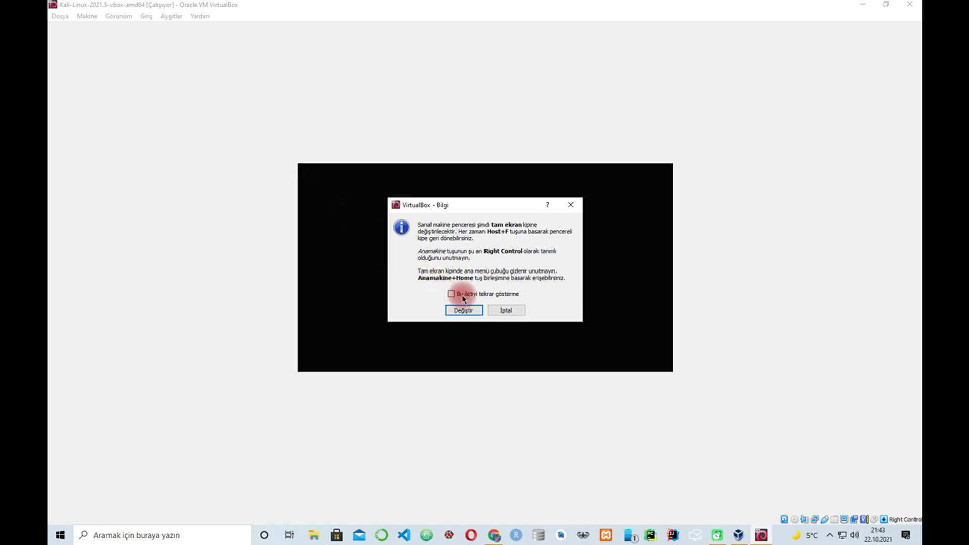
pyautogui.click(497, 293)
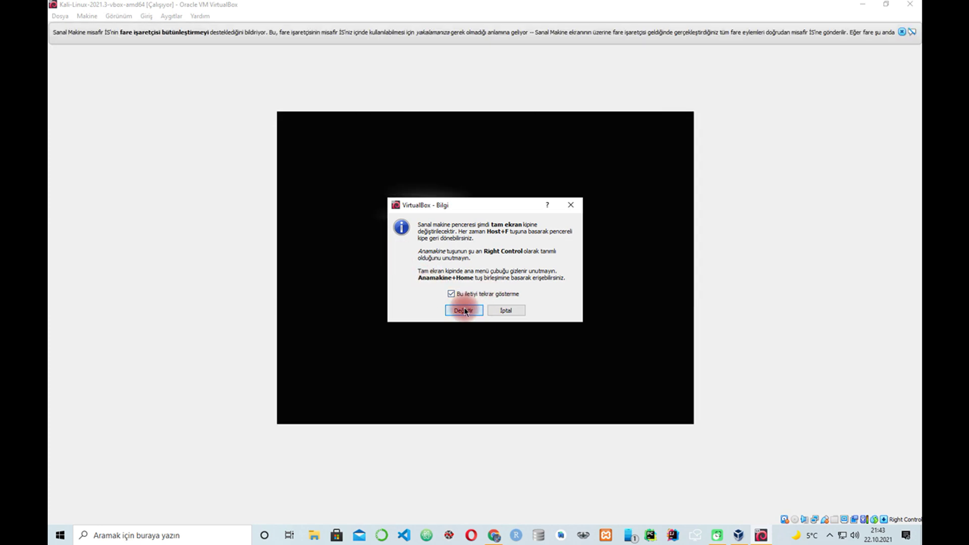
pyautogui.click(463, 310)
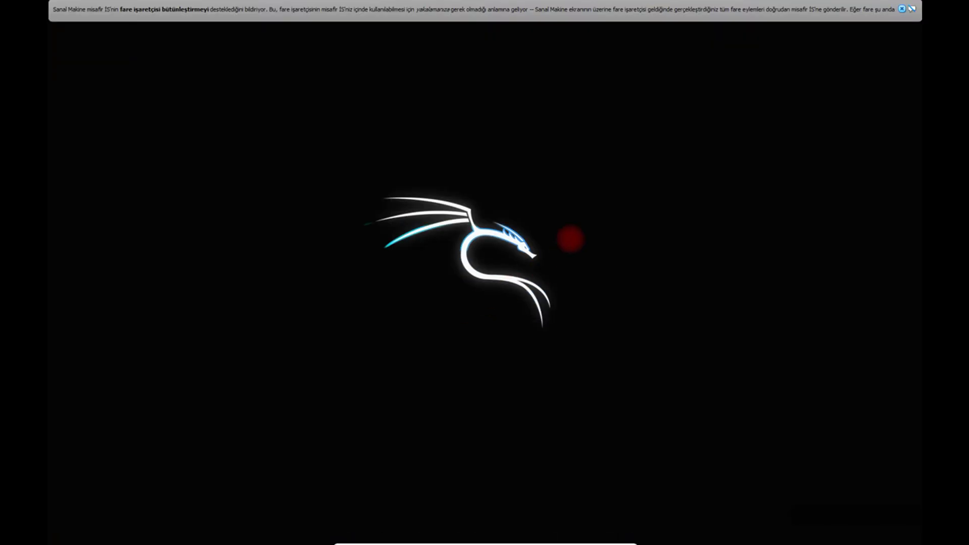
pyautogui.moveTo(529, 539)
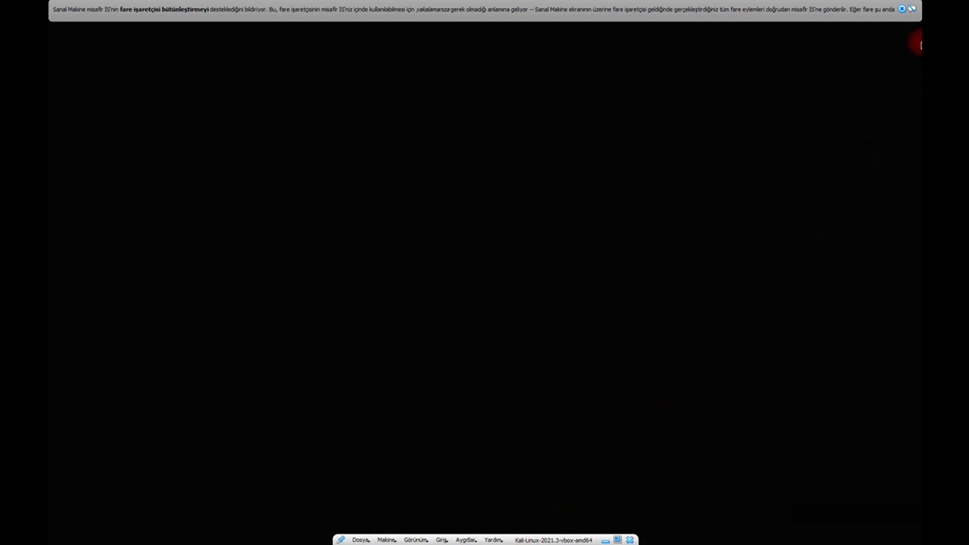
pyautogui.click(901, 9)
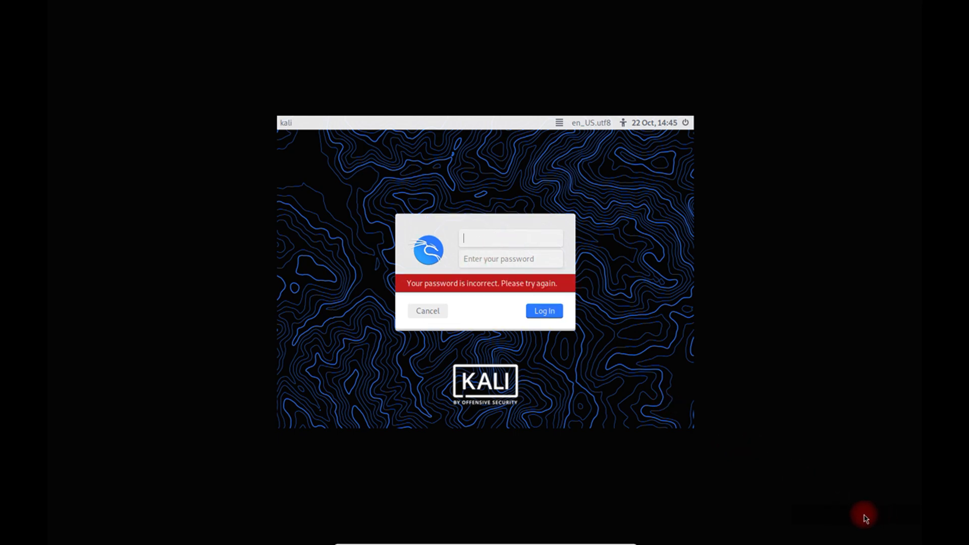
# - Log in to Kali Linux with the account's user name and password
pyautogui.press('Tab')
pyautogui.click(483, 238)
pyautogui.write('i')
pyautogui.press('Tab')
pyautogui.write('kali')
pyautogui.press('Return')
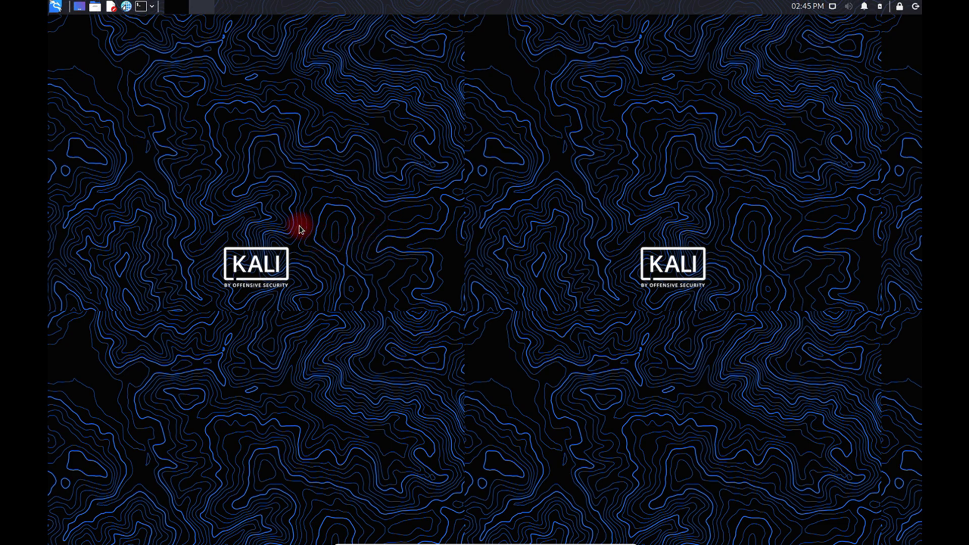
# - Run sudo apt-get update in a new terminal, authenticate with the account password, and maximize the terminal window
pyautogui.click(140, 7)
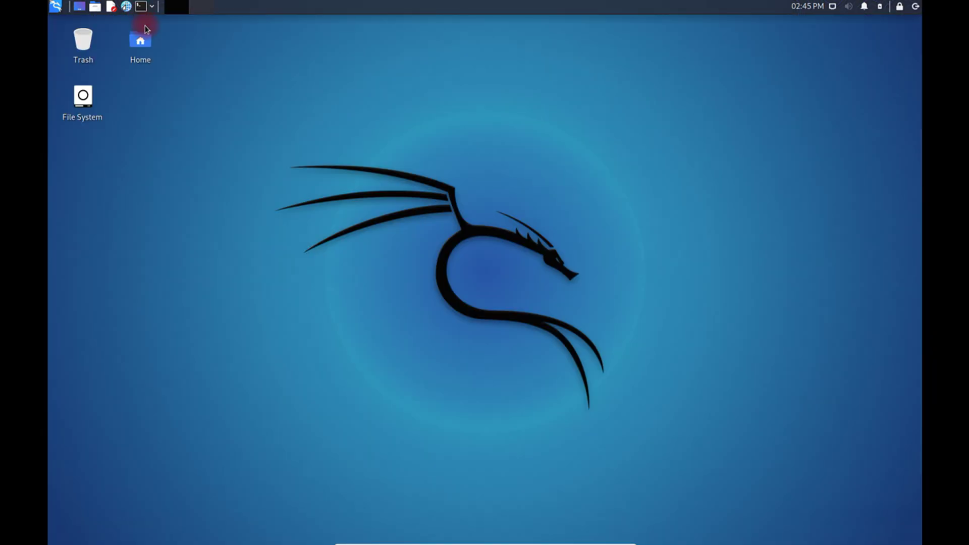
pyautogui.moveTo(335, 24); pyautogui.dragTo(581, 216)
pyautogui.write('sudo apt')
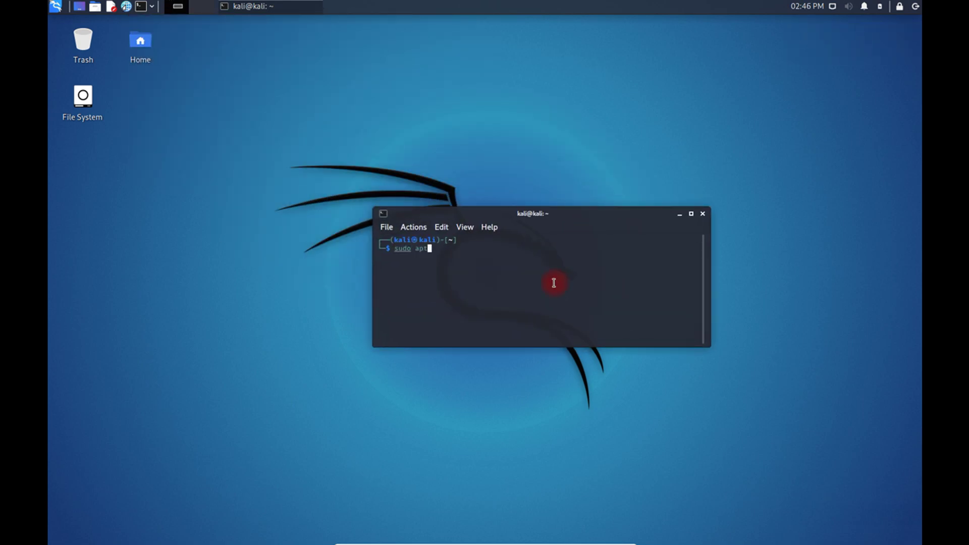
pyautogui.write('-get update')
pyautogui.press('Return')
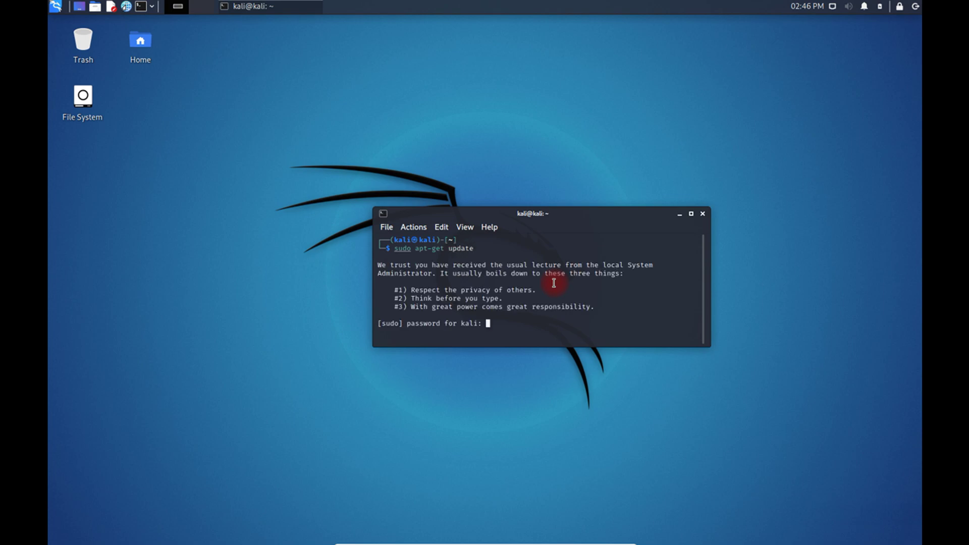
pyautogui.press('Return')
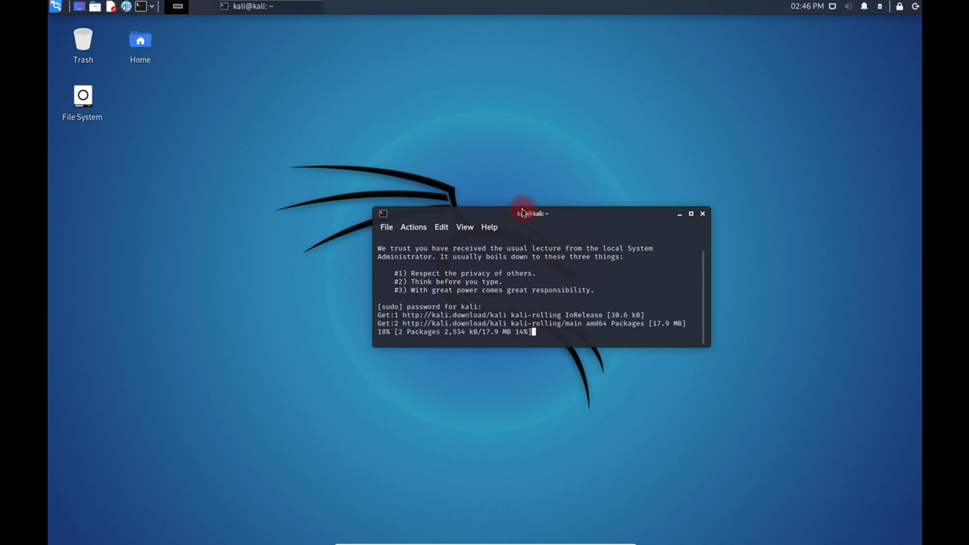
pyautogui.click(691, 215)
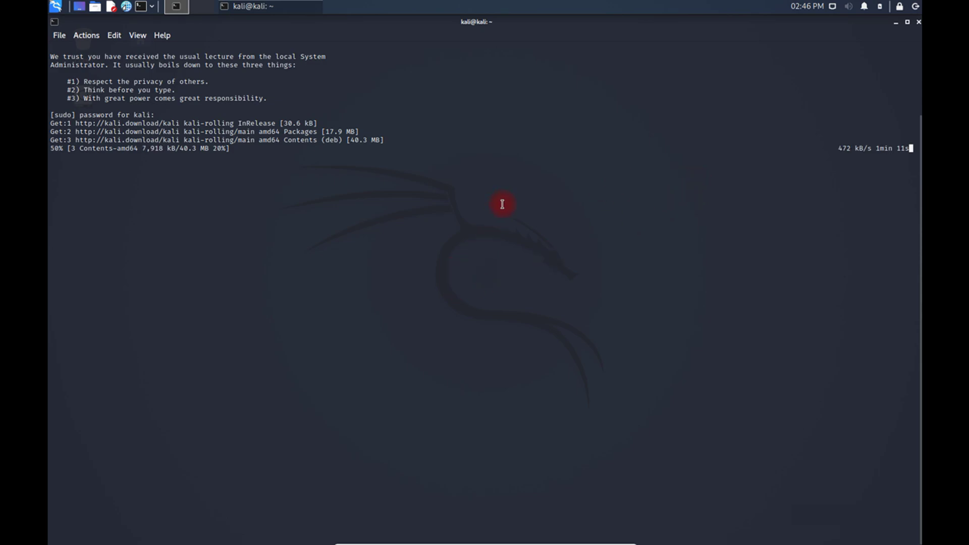
# - Minimize the terminal, switch to Firefox and search the web for "google"
pyautogui.click(896, 24)
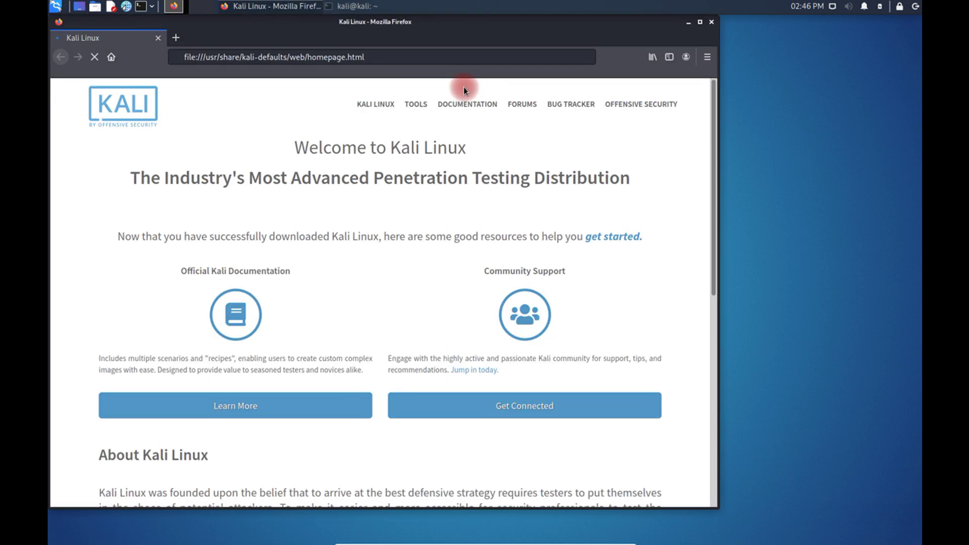
pyautogui.moveTo(716, 218); pyautogui.dragTo(510, 116)
pyautogui.click(473, 54)
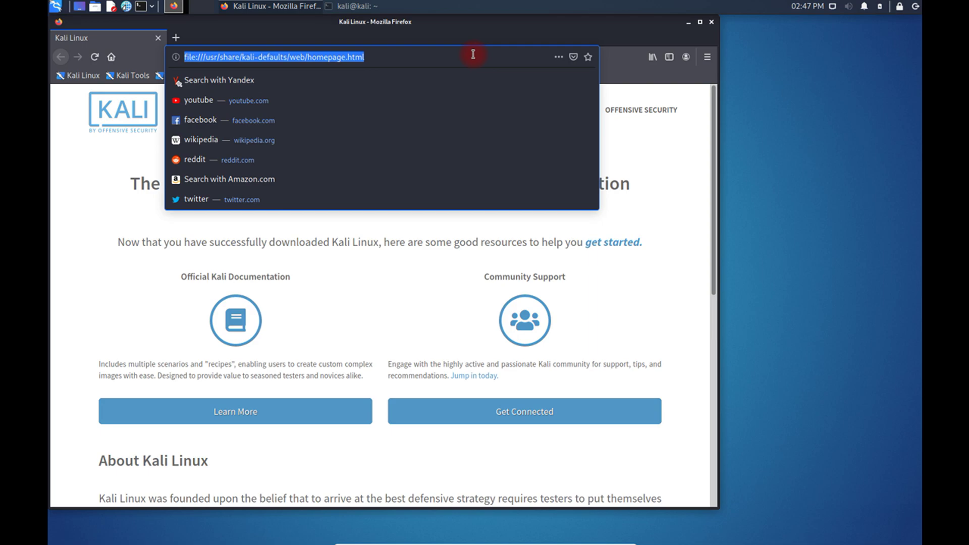
pyautogui.write('gooele')
pyautogui.press('BackSpace')
pyautogui.press('BackSpace')
pyautogui.press('BackSpace')
pyautogui.write('gl')
pyautogui.press('BackSpace')
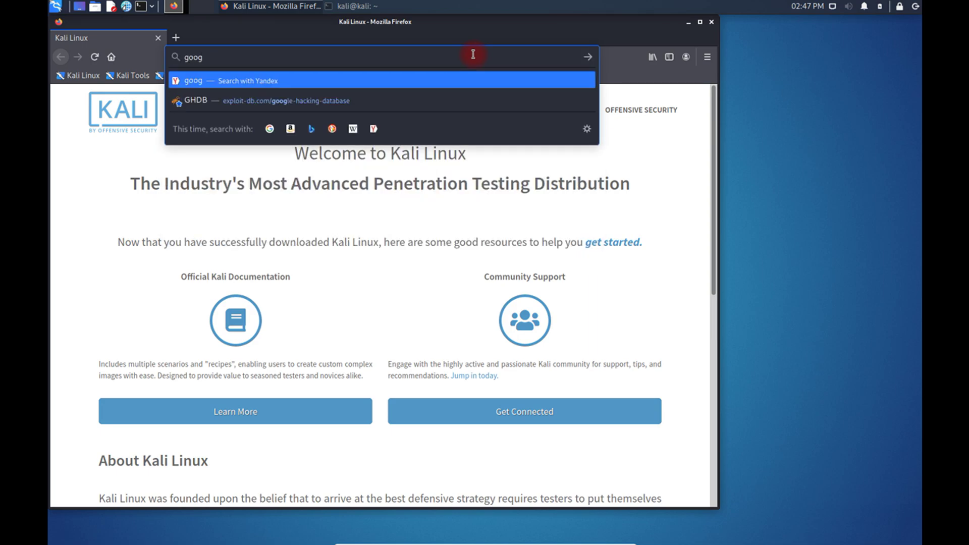
pyautogui.write('le')
pyautogui.press('Return')
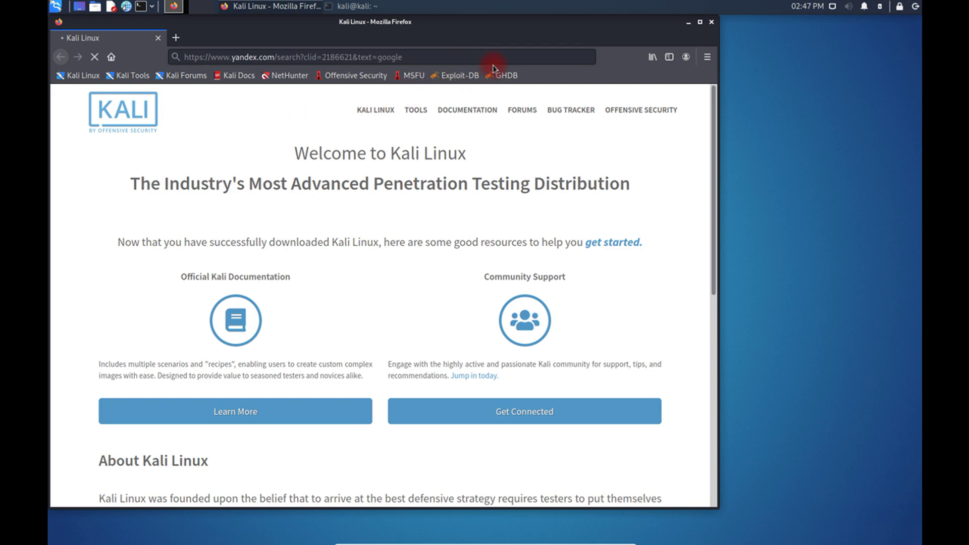
# - Move the browser window aside, open the Google site from the search results and close the Yandex results tab
pyautogui.moveTo(474, 22); pyautogui.dragTo(694, 22)
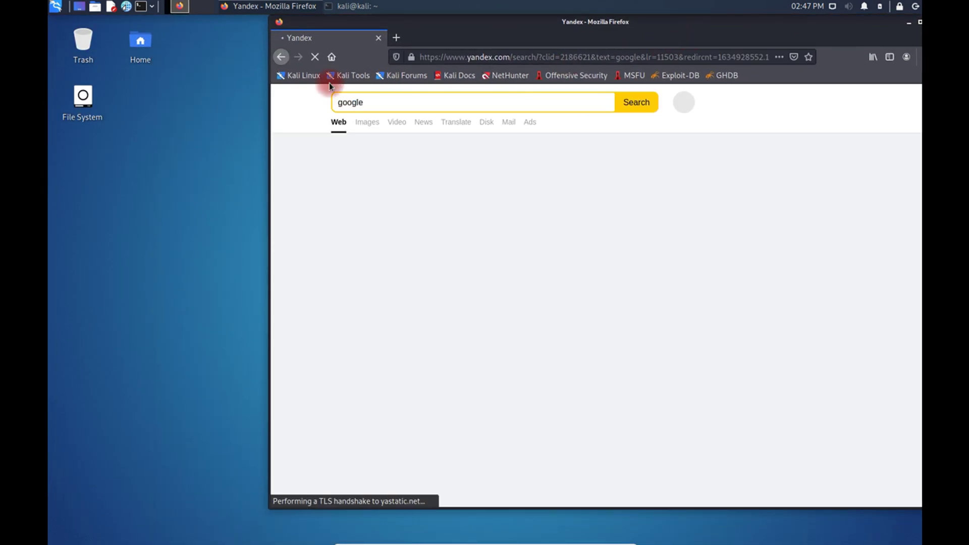
pyautogui.click(347, 151)
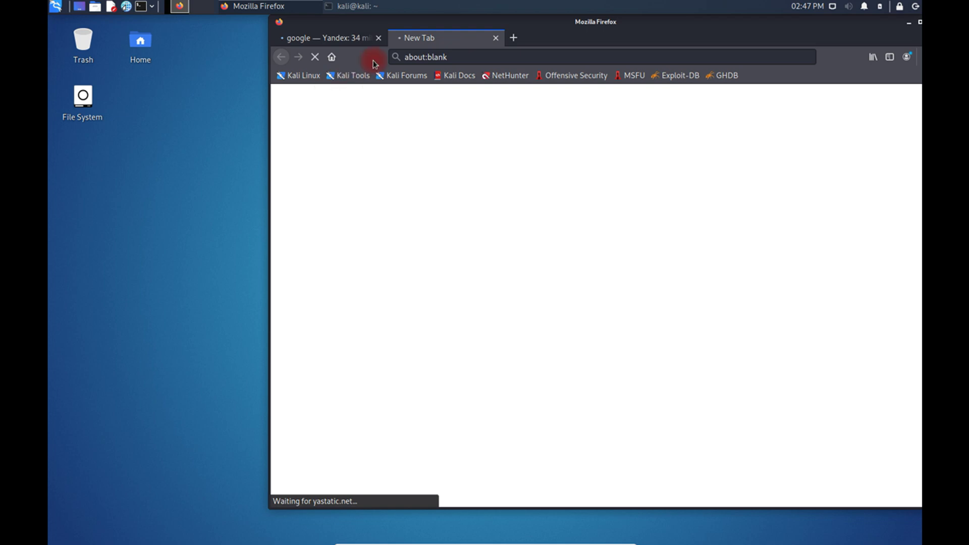
pyautogui.click(379, 38)
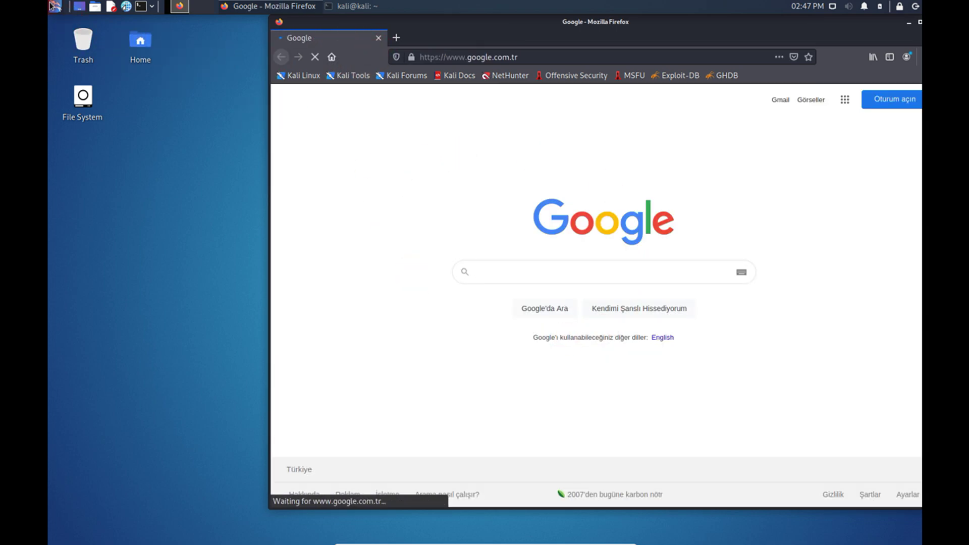
# - View the tool categories in the Kali applications menu and close it
pyautogui.click(53, 6)
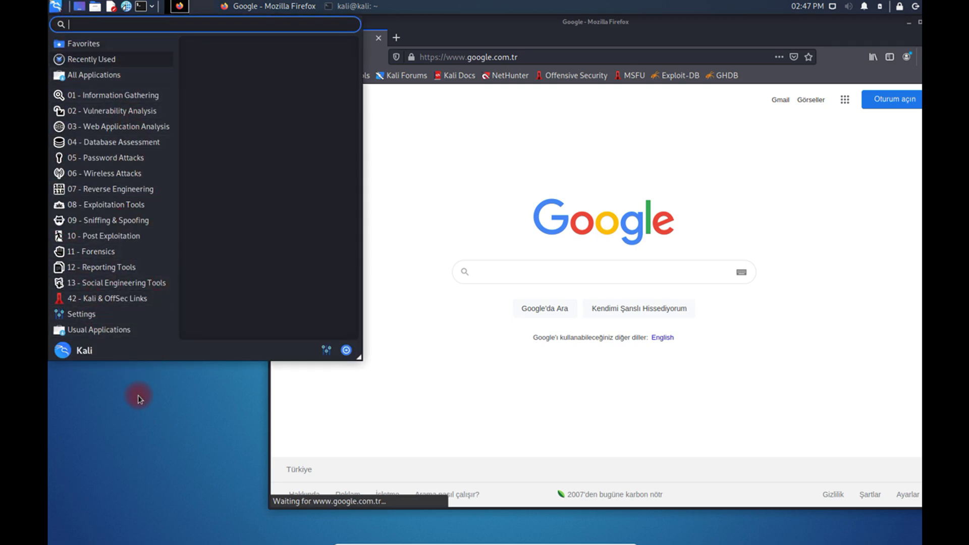
pyautogui.click(147, 407)
# - Return to the terminal and try to run apt-get upgrade without root privileges
pyautogui.click(353, 9)
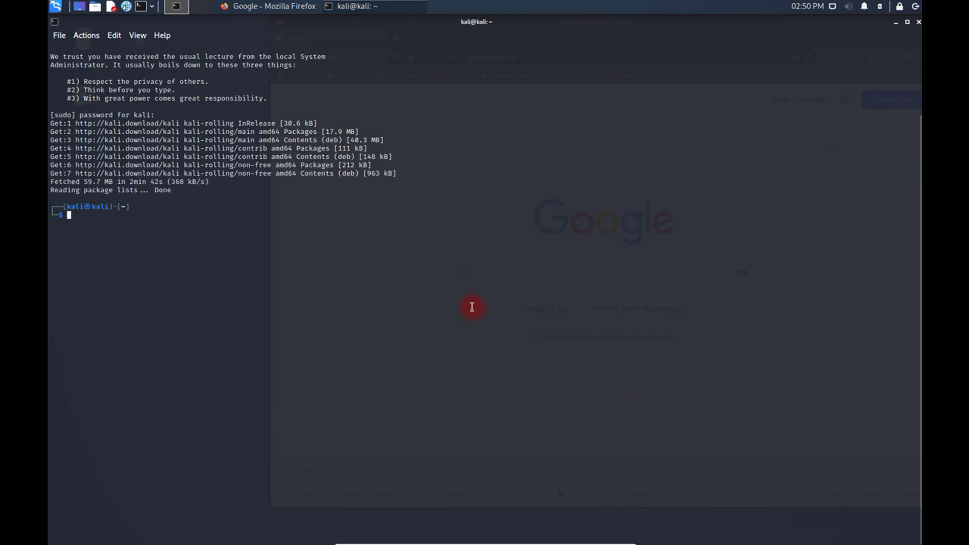
pyautogui.write('su')
pyautogui.press('BackSpace')
pyautogui.press('BackSpace')
pyautogui.write('apt-get upgrade')
pyautogui.press('Return')
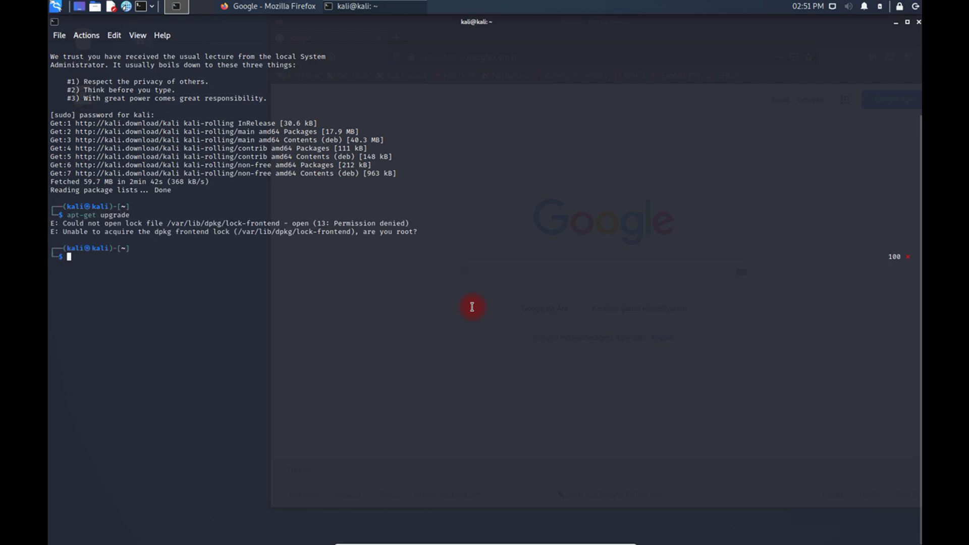
# - Run sudo apt-get upgrade and answer Y to continue with upgrading the packages
pyautogui.write('sudo aptget')
pyautogui.press('Left')
pyautogui.press('Left')
pyautogui.press('Left')
pyautogui.write('-')
pyautogui.press('End')
pyautogui.press('Left')
pyautogui.press('Left')
pyautogui.press('Left')
pyautogui.press('Left')
pyautogui.write('grade')
pyautogui.press('Return')
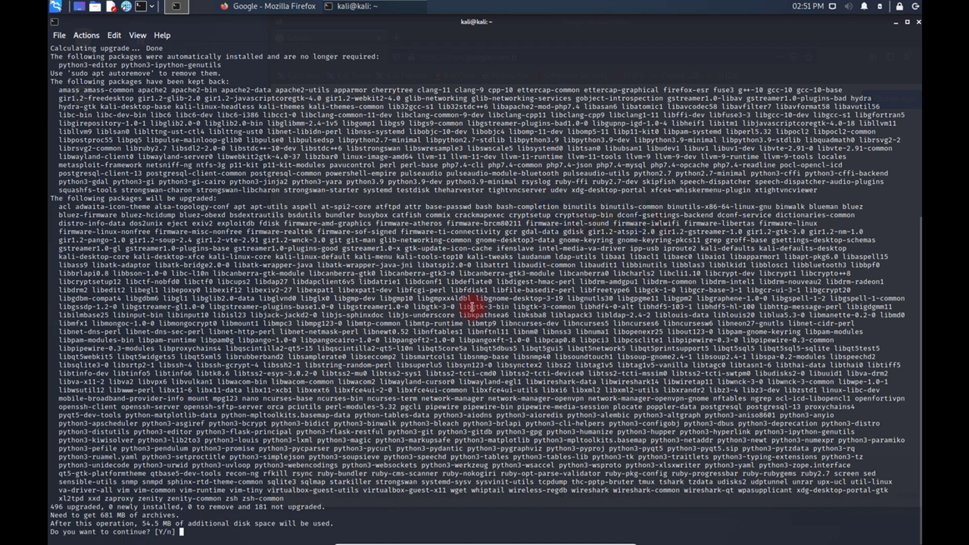
pyautogui.write('Y')
pyautogui.press('Return')
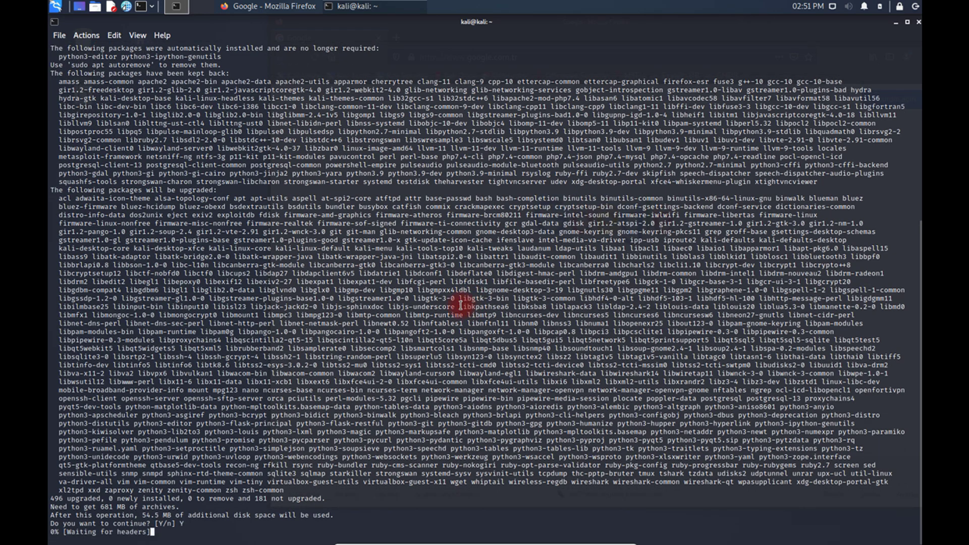